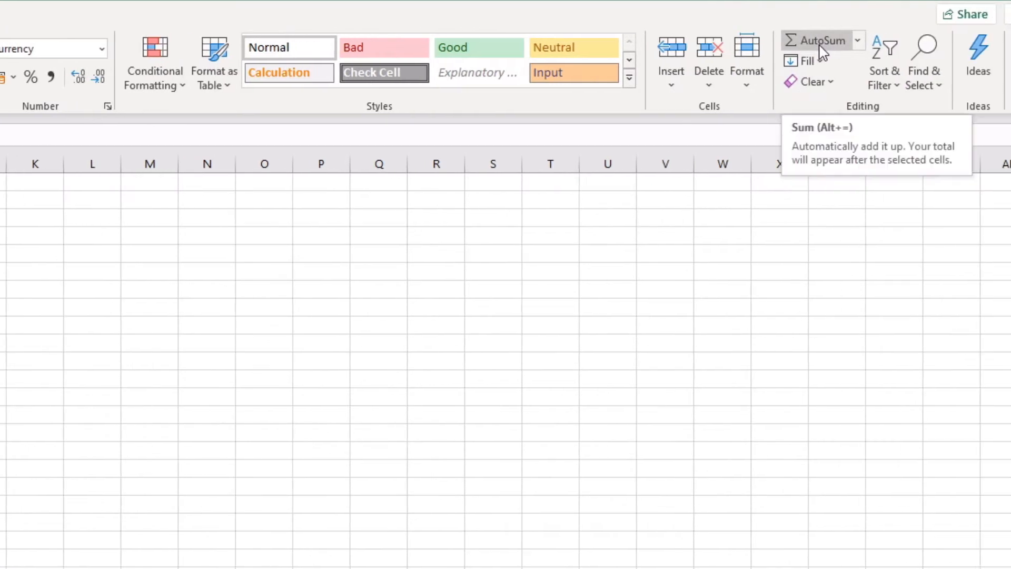
# - Total the values A2:A9 in cell A10 with AutoSum
pyautogui.click(821, 50)
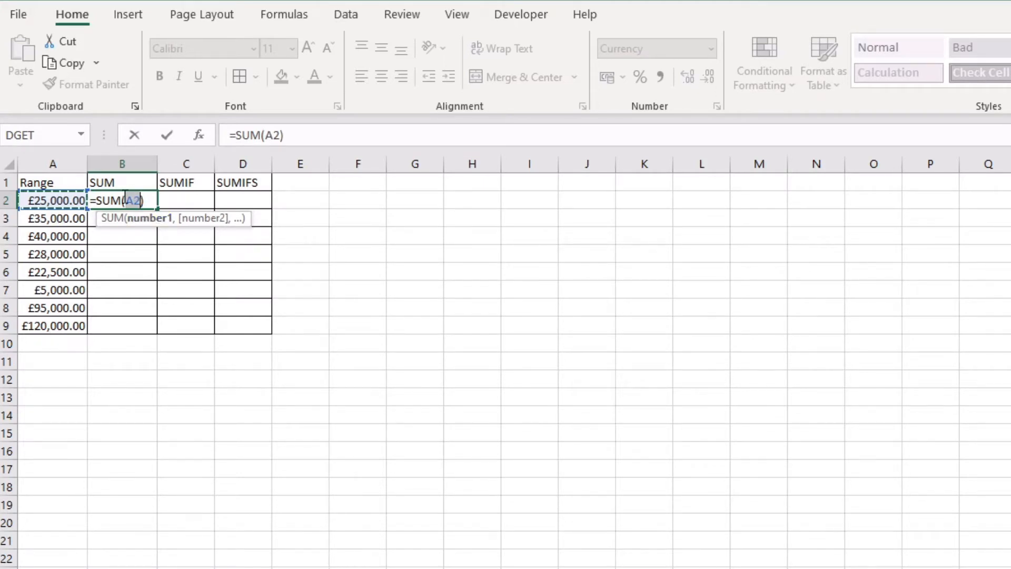
pyautogui.press('Escape')
pyautogui.click(65, 349)
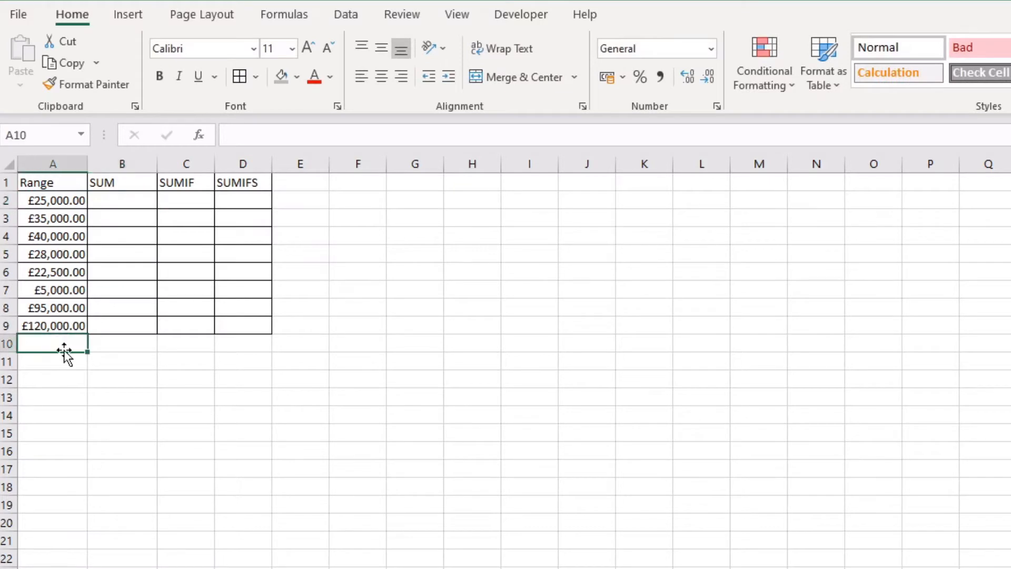
pyautogui.hotkey('alt', '=')
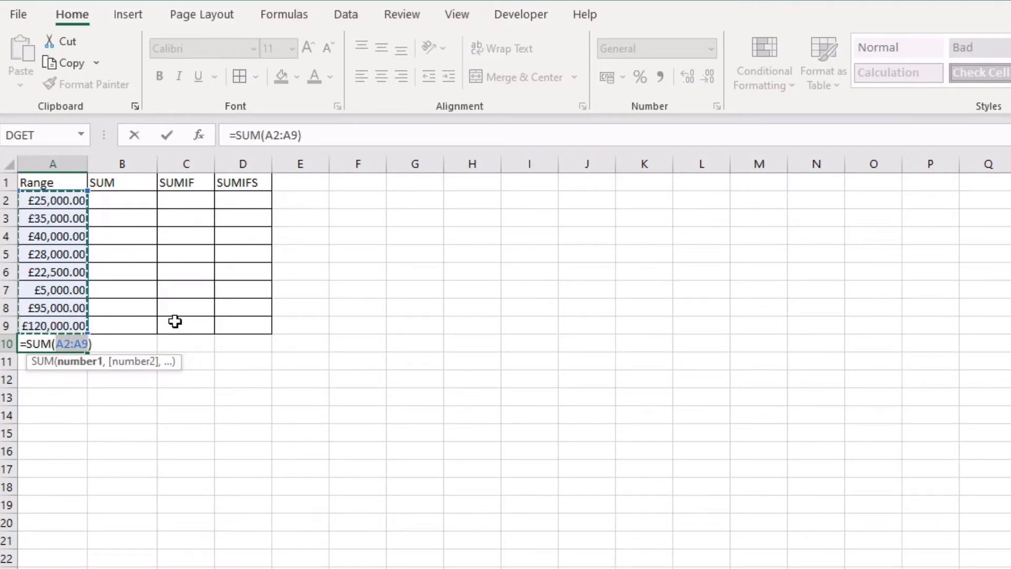
pyautogui.press('Return')
pyautogui.click(79, 342)
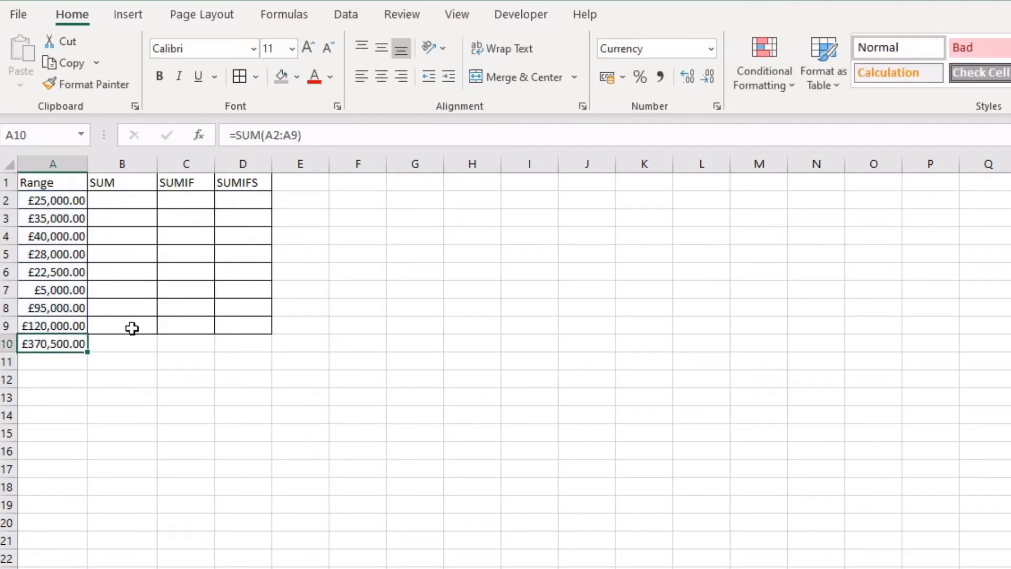
# - Add an AutoSum formula in cell B2 covering the range A2:A9
pyautogui.click(120, 204)
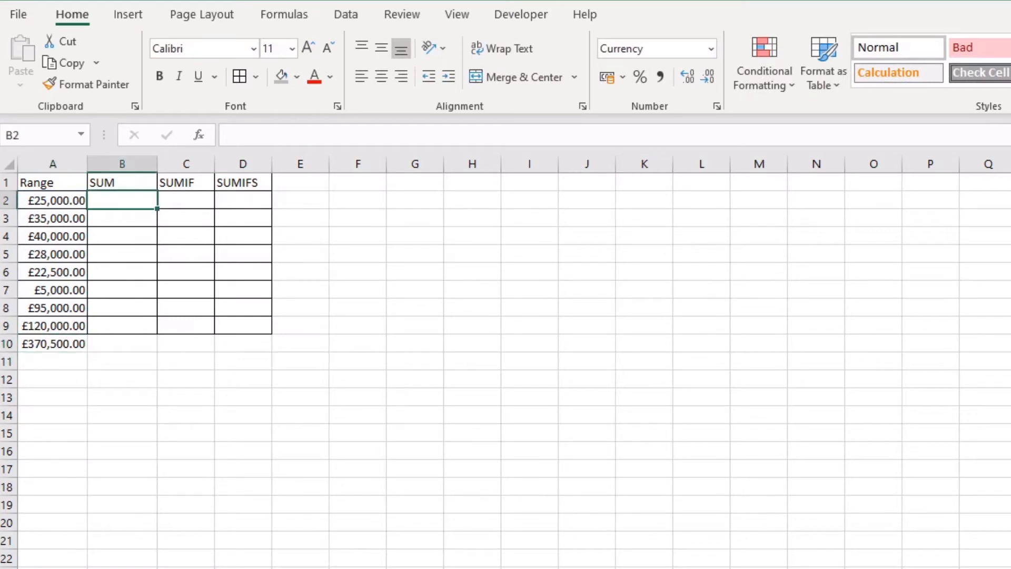
pyautogui.hotkey('alt', '=')
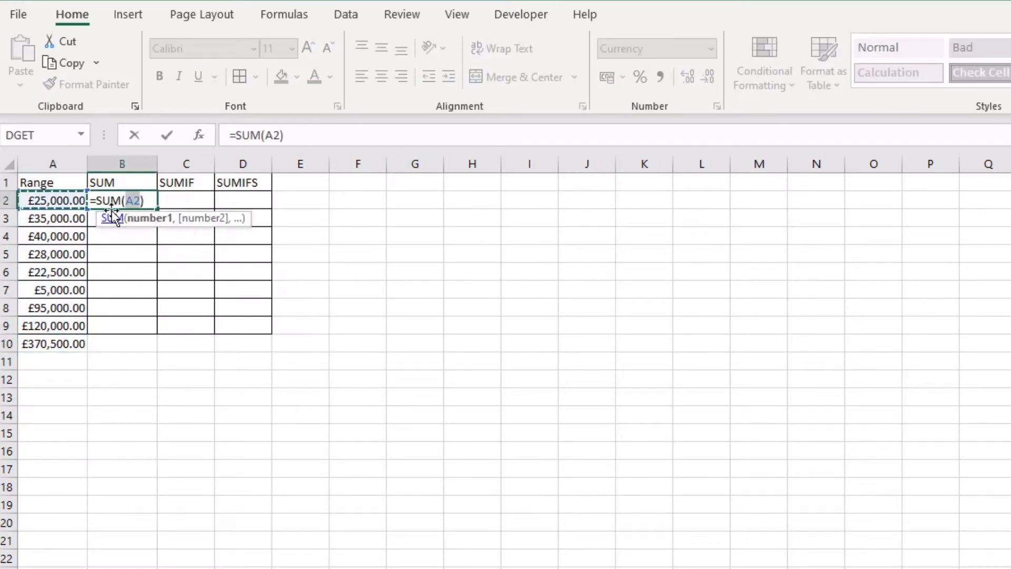
pyautogui.moveTo(68, 199); pyautogui.dragTo(68, 324)
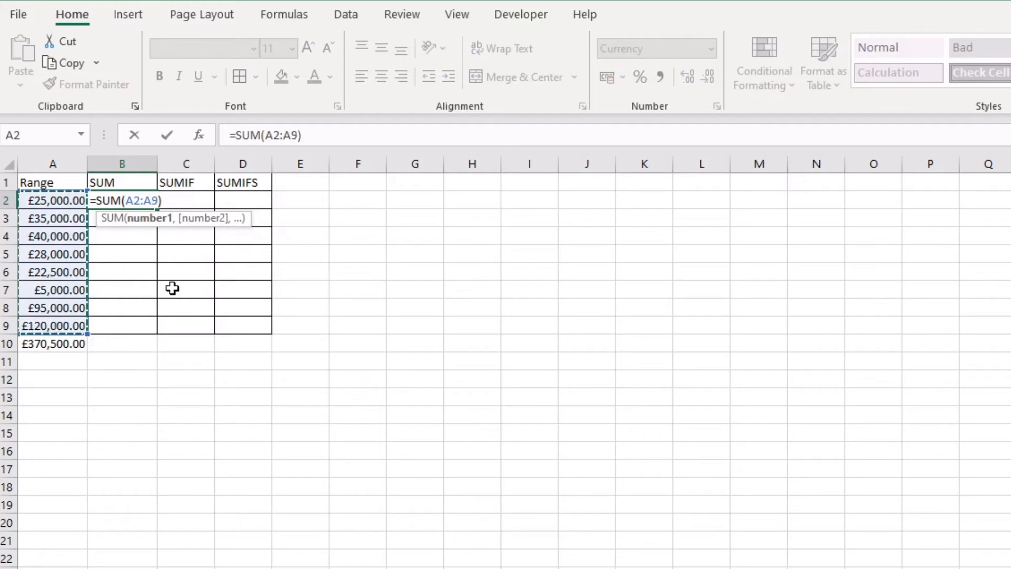
pyautogui.press('Return')
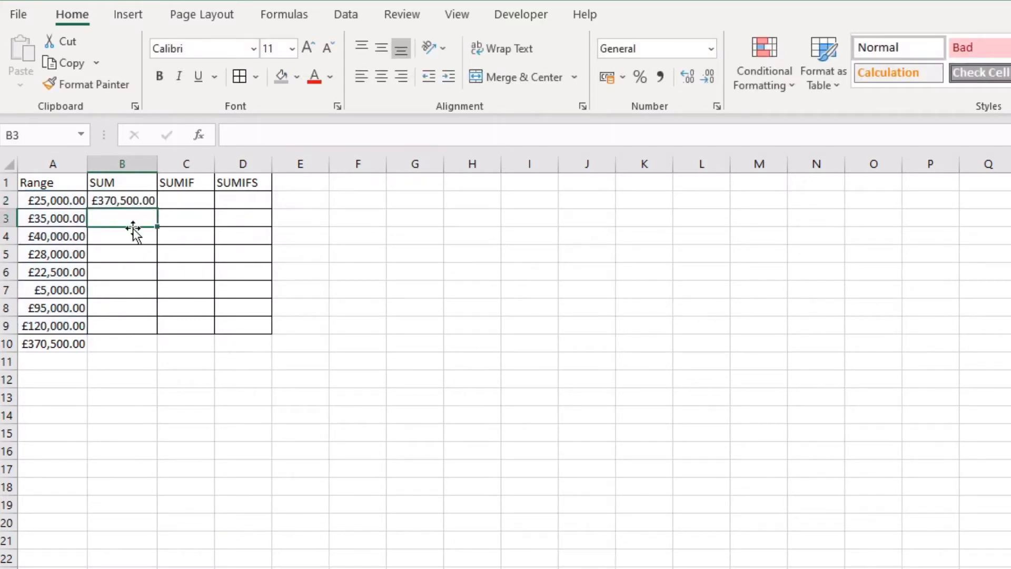
# - Clear the AutoSum totals from cells B2 and A10
pyautogui.click(124, 201)
pyautogui.press('Delete')
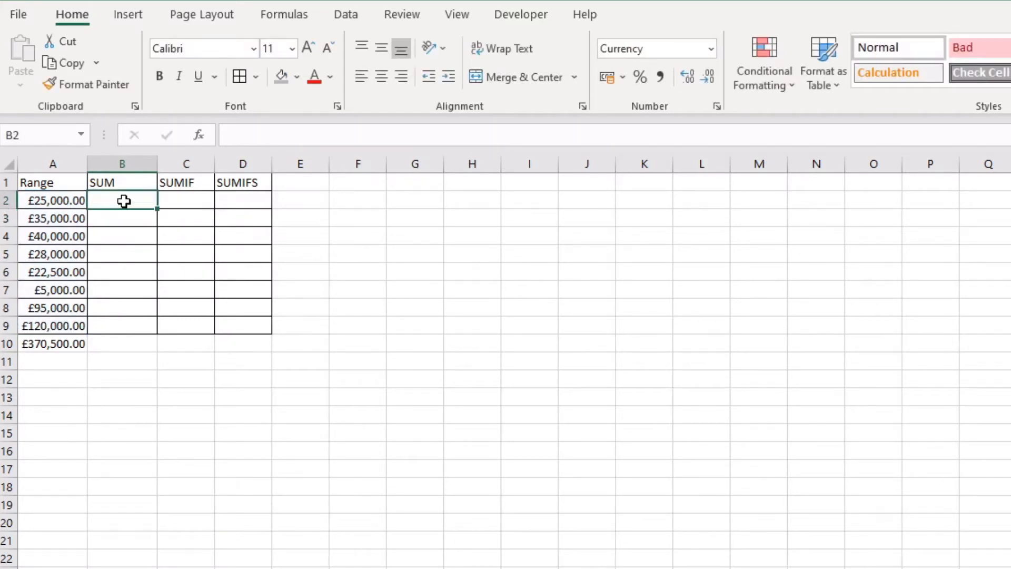
pyautogui.click(52, 343)
pyautogui.press('Delete')
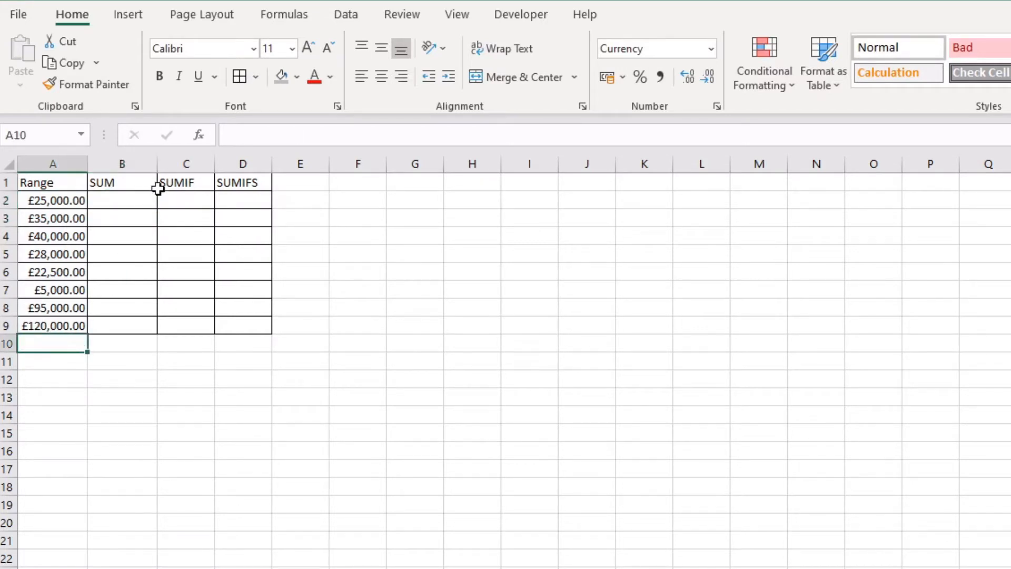
# - Enter the formula =SUM(A2:A9) manually in cell B2
pyautogui.click(132, 195)
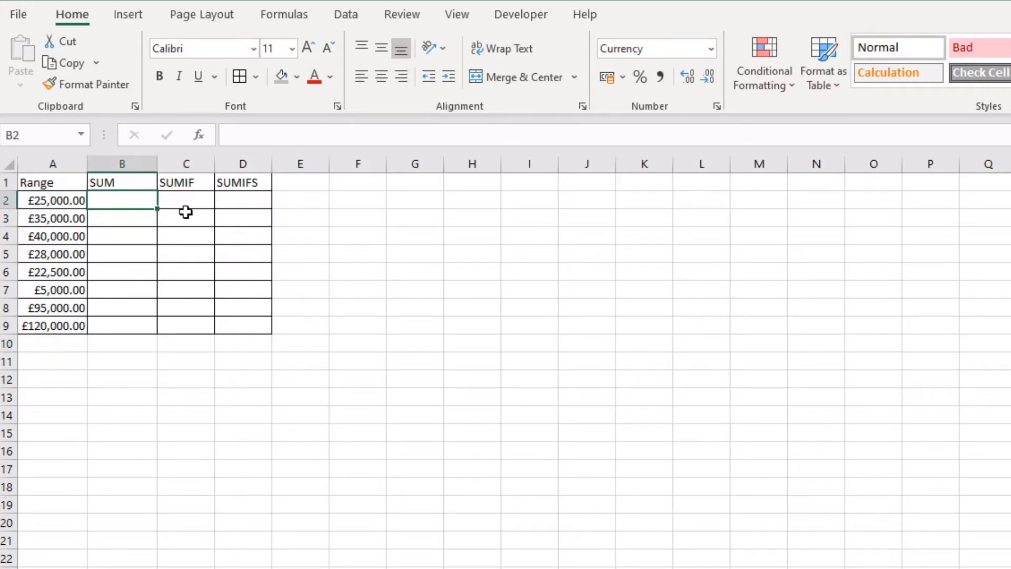
pyautogui.write('=sum(')
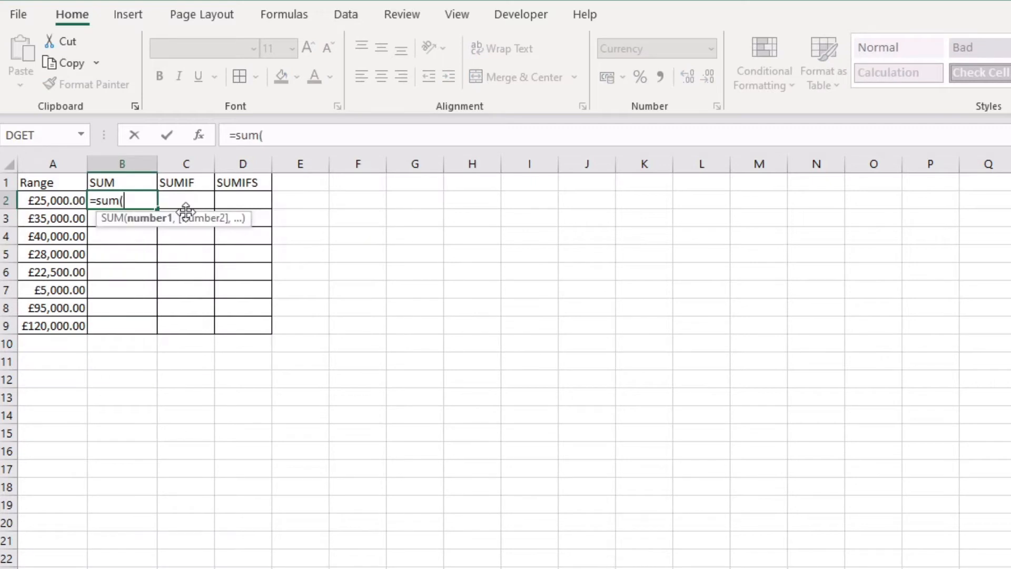
pyautogui.moveTo(66, 200); pyautogui.dragTo(53, 326)
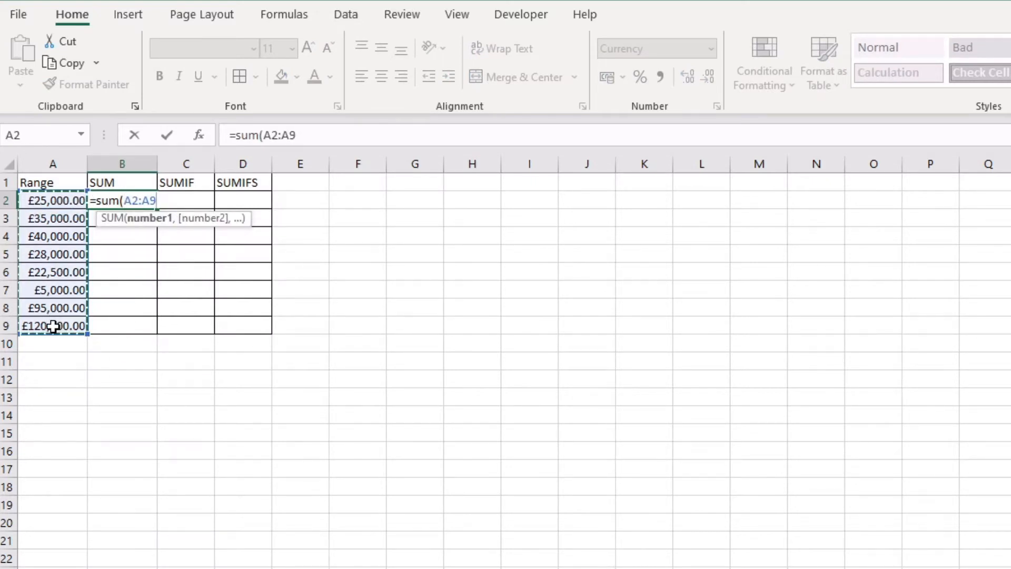
pyautogui.press('Return')
# - Replace the formula in B2 with =SUM(A2,A4,A6,A8) to add only these individual cells
pyautogui.click(112, 199)
pyautogui.press('Delete')
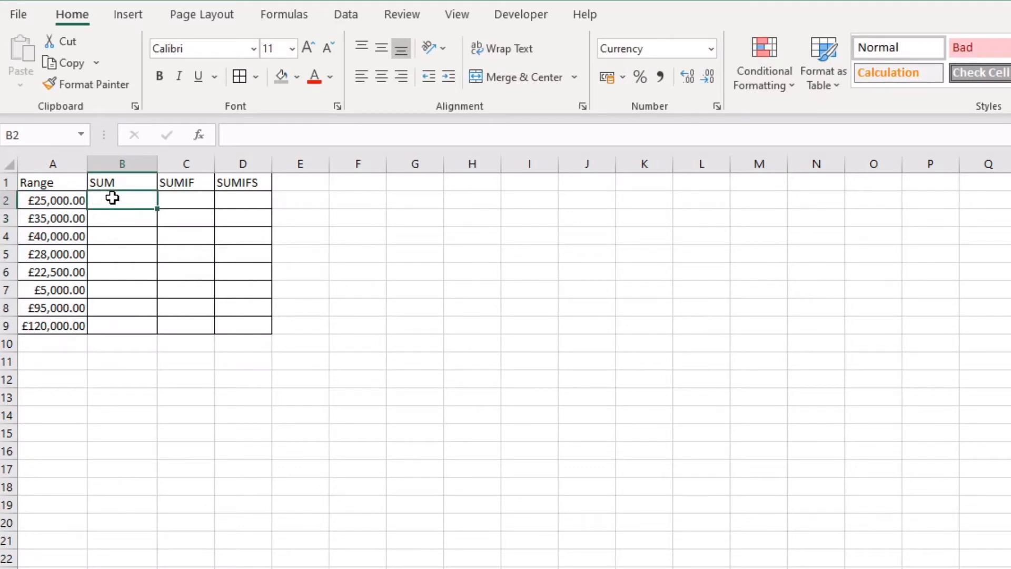
pyautogui.write('=sum(')
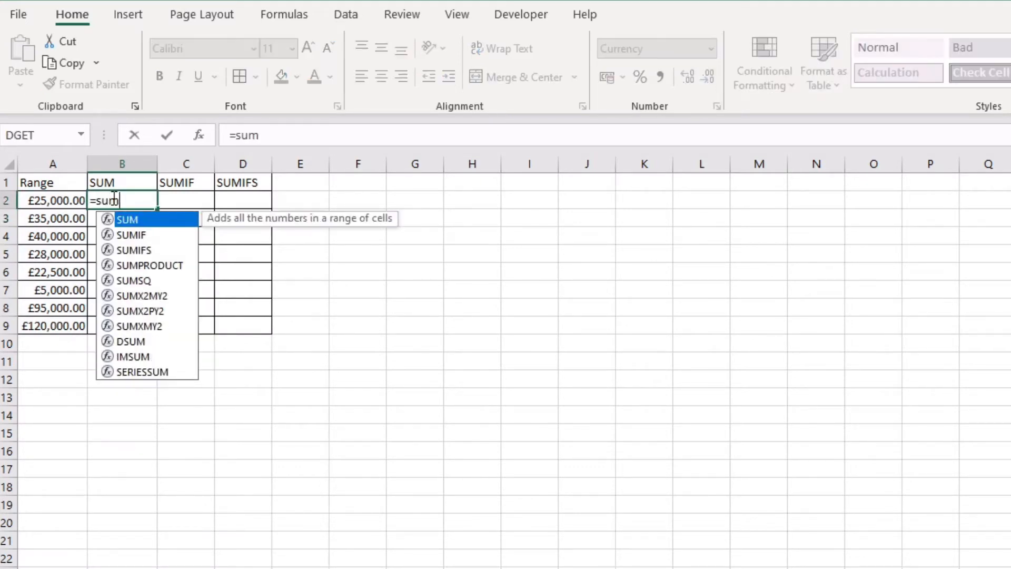
pyautogui.click(58, 200)
pyautogui.click(63, 235)
pyautogui.click(51, 292)
pyautogui.click(49, 221)
pyautogui.click(56, 198)
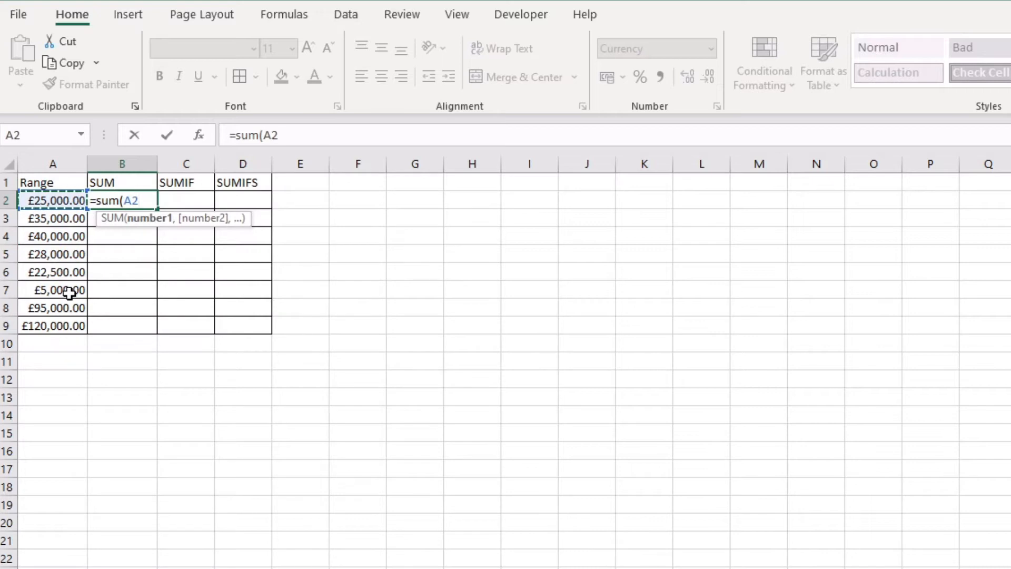
pyautogui.write(',')
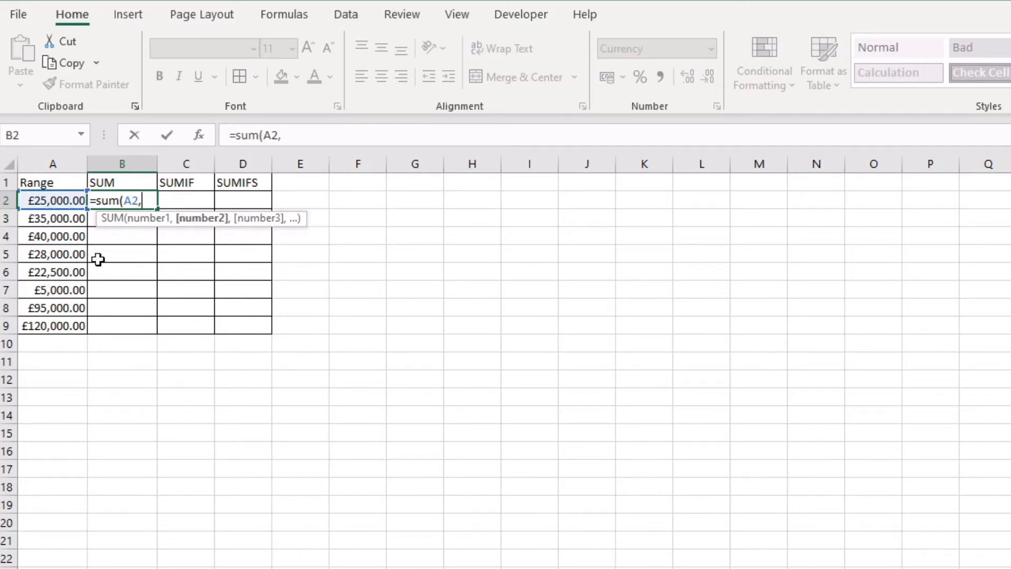
pyautogui.click(58, 235)
pyautogui.write(',')
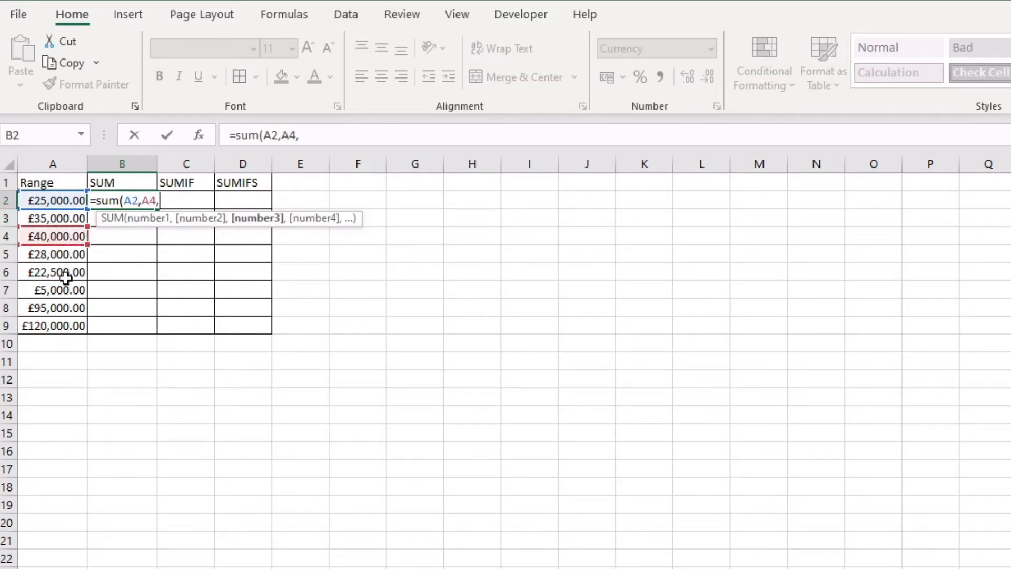
pyautogui.click(64, 273)
pyautogui.write(',')
pyautogui.click(60, 312)
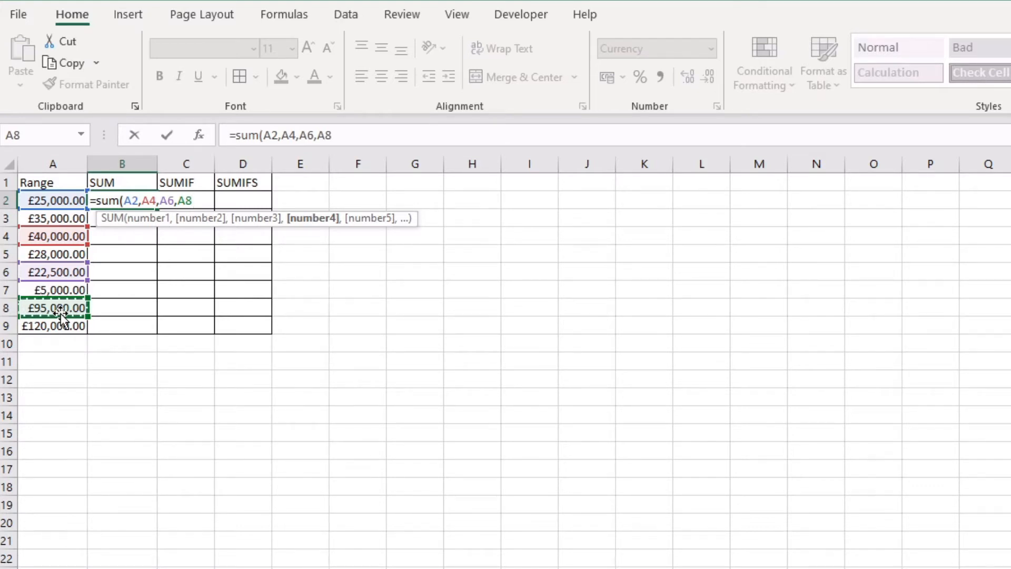
pyautogui.press('Return')
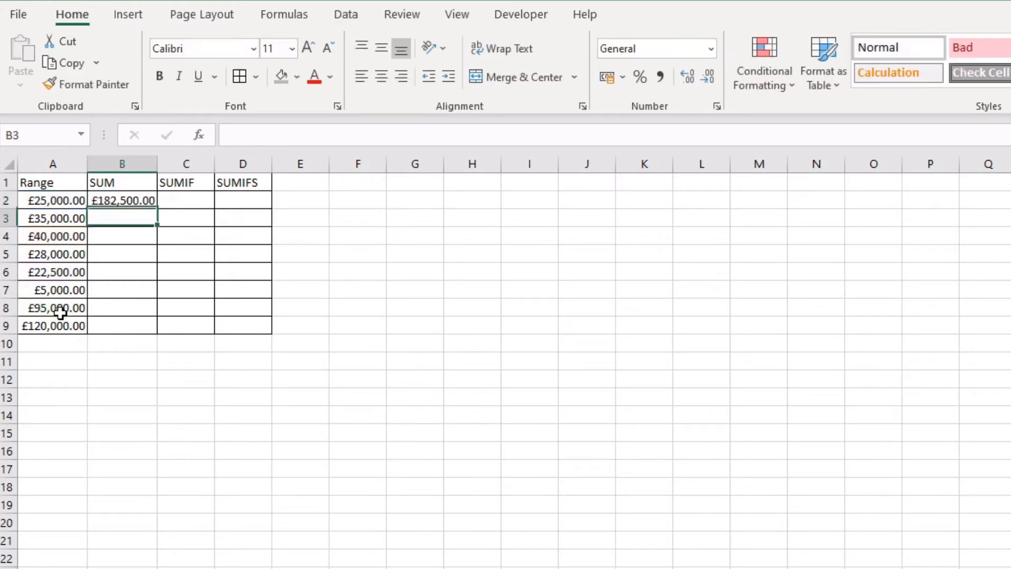
# - Replace the formula in B2 with =SUM(A2:A8)
pyautogui.click(132, 199)
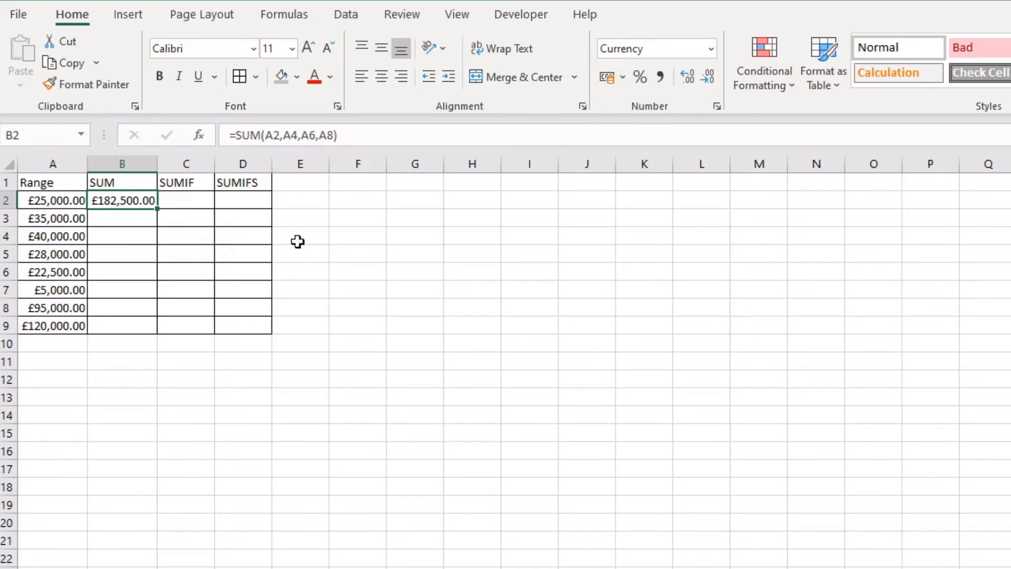
pyautogui.press('Delete')
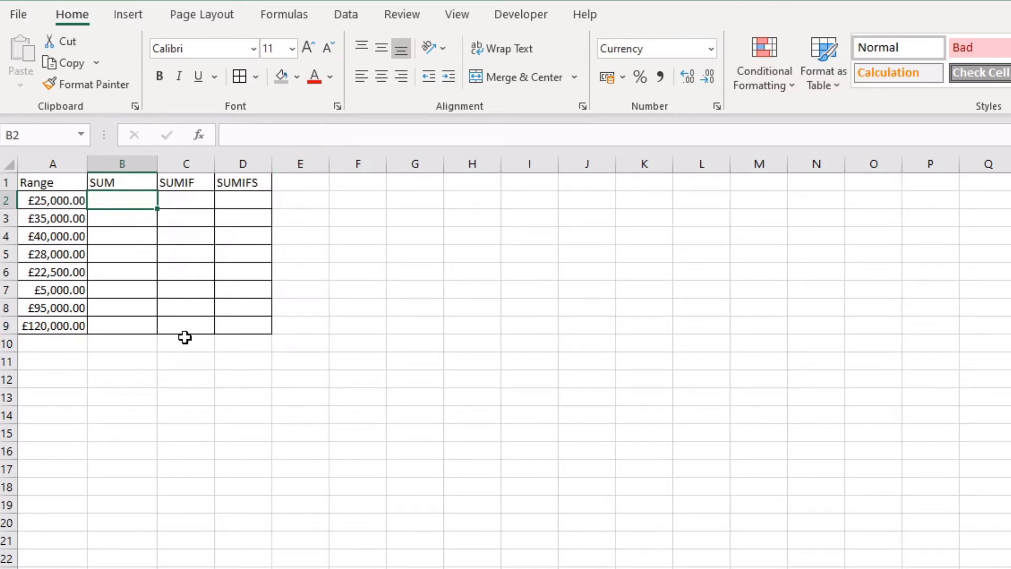
pyautogui.write('su')
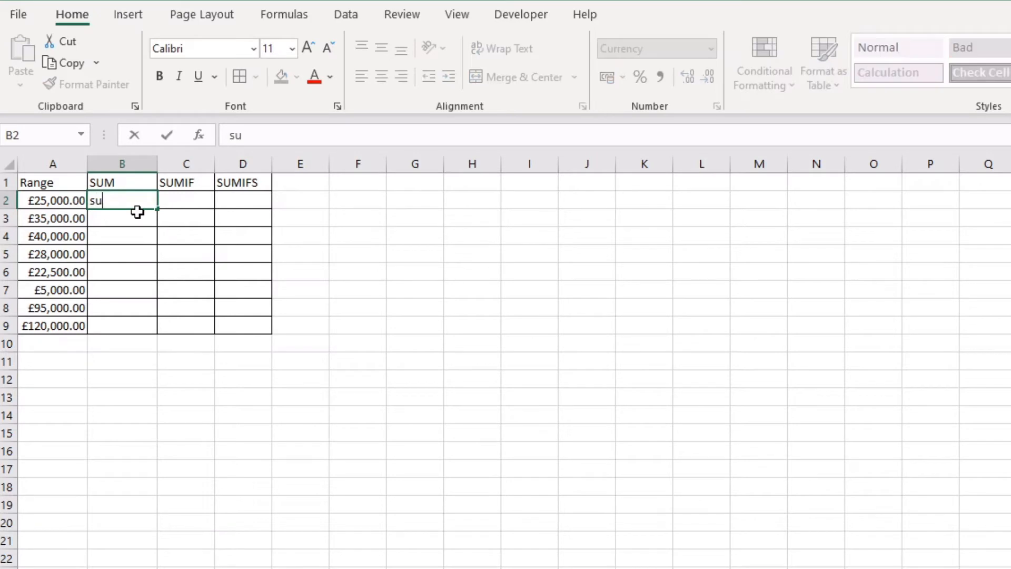
pyautogui.write('=sum(')
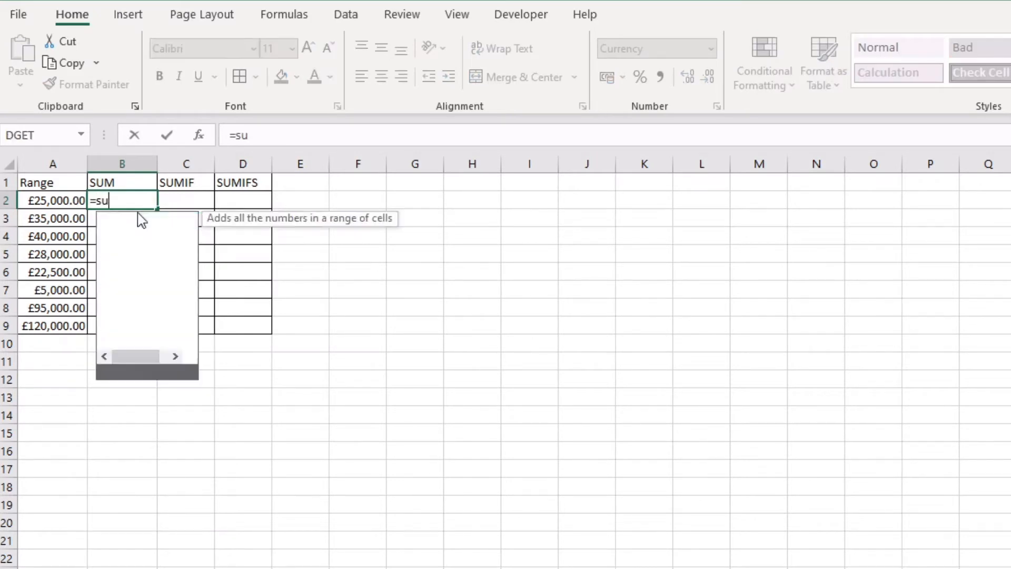
pyautogui.moveTo(75, 198); pyautogui.dragTo(79, 309)
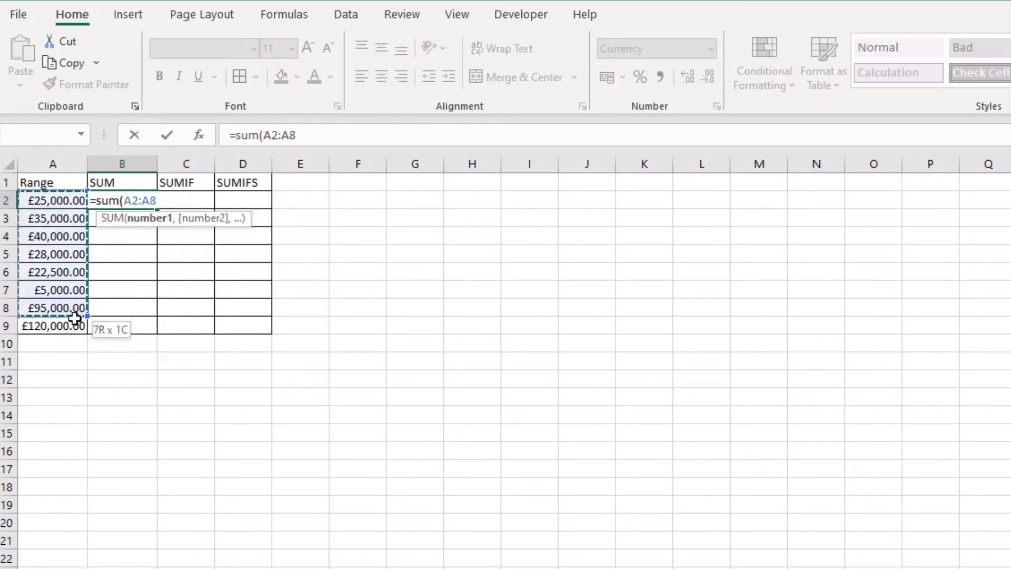
pyautogui.press('Return')
# - Enter =SUMIF(A2:A9,"<100000") in cell C2 to add only the values below 100000
pyautogui.click(178, 203)
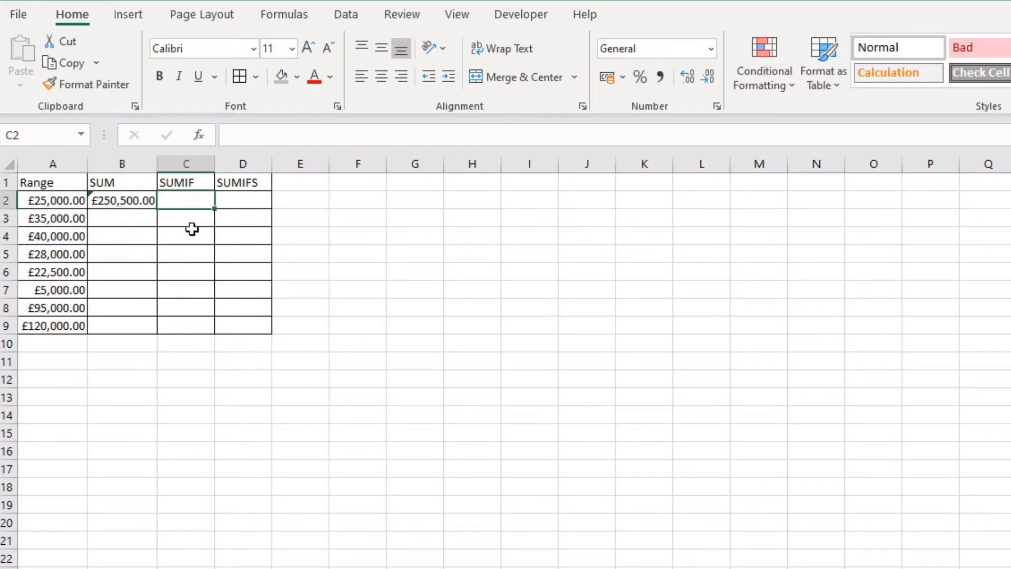
pyautogui.click(196, 184)
pyautogui.click(197, 206)
pyautogui.write('=sumi')
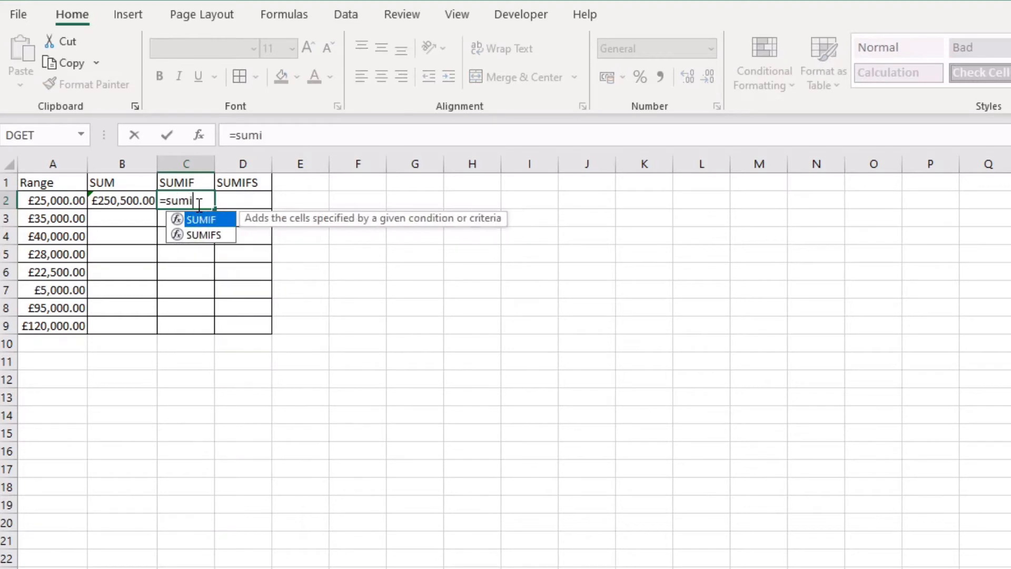
pyautogui.write('f(')
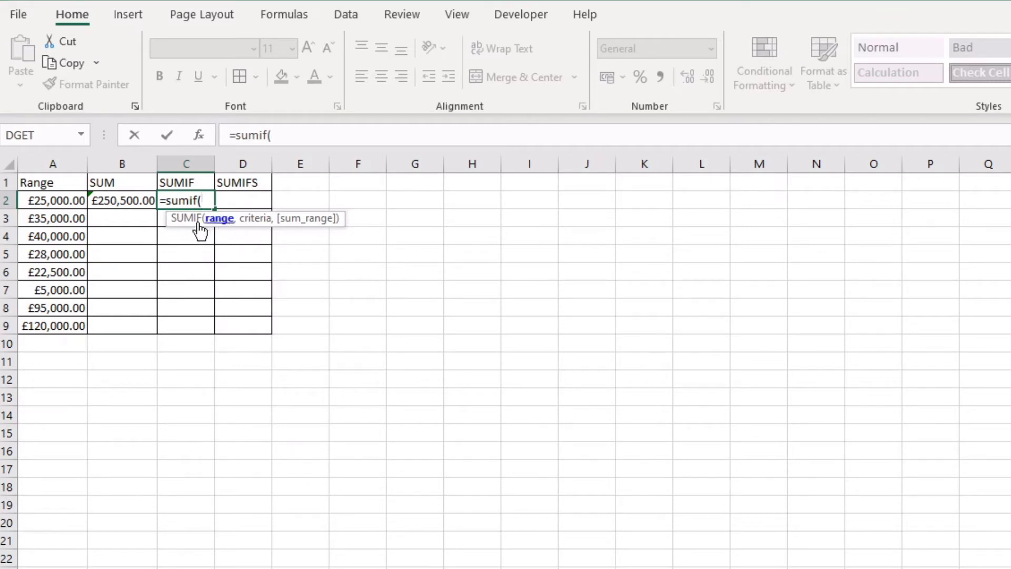
pyautogui.moveTo(75, 200); pyautogui.dragTo(44, 329)
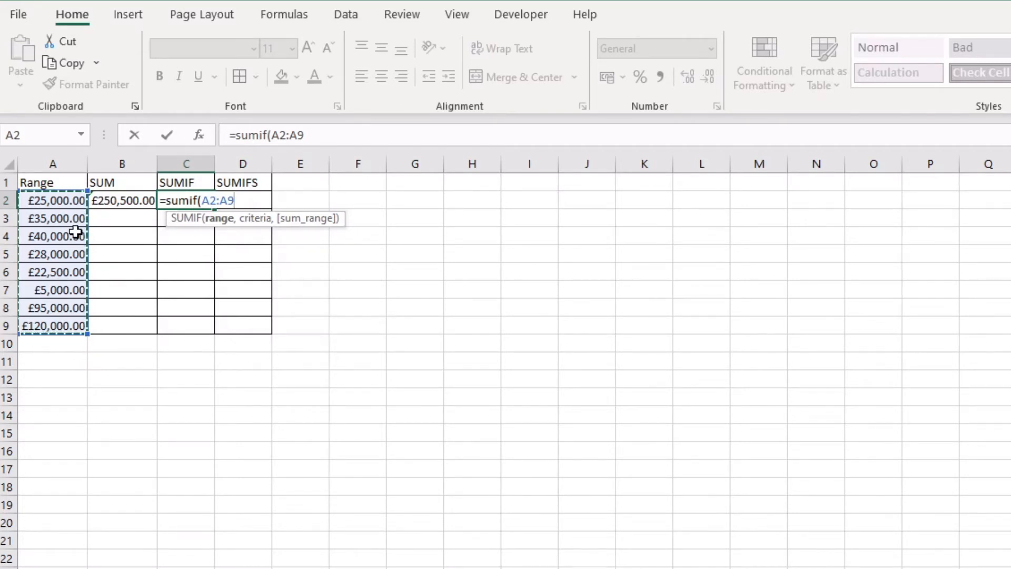
pyautogui.write(',')
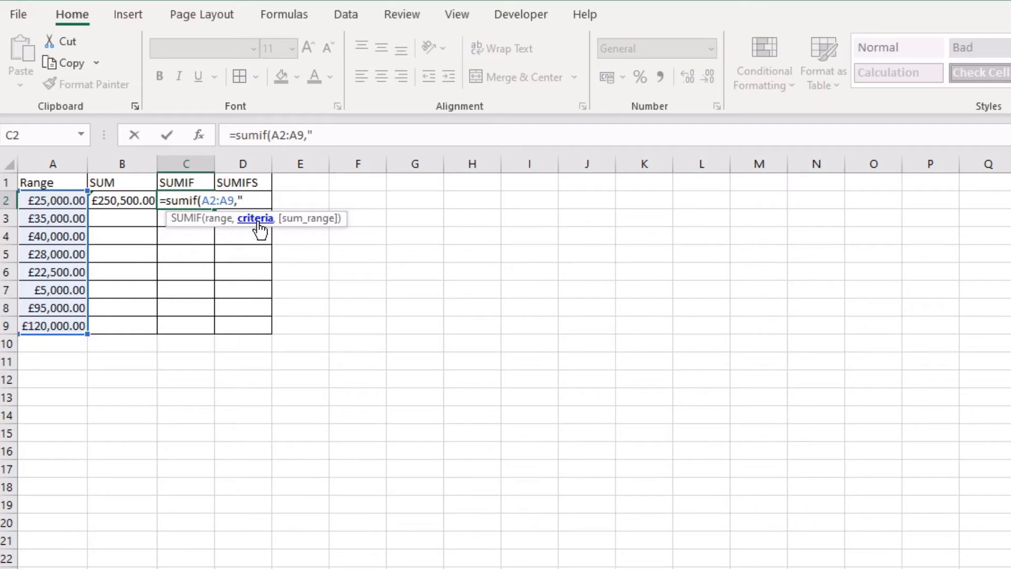
pyautogui.write('00000')
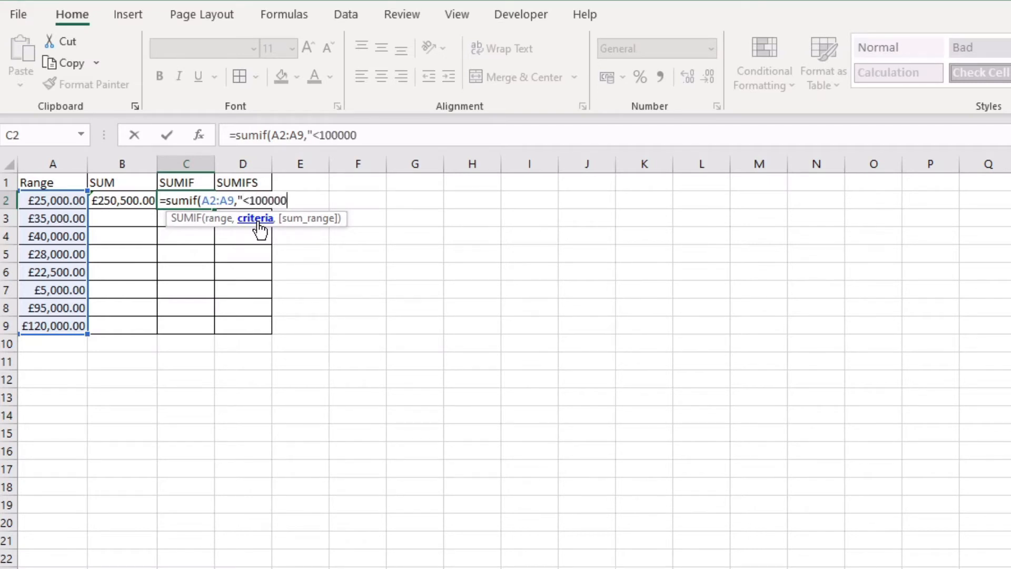
pyautogui.write('")')
pyautogui.press('Return')
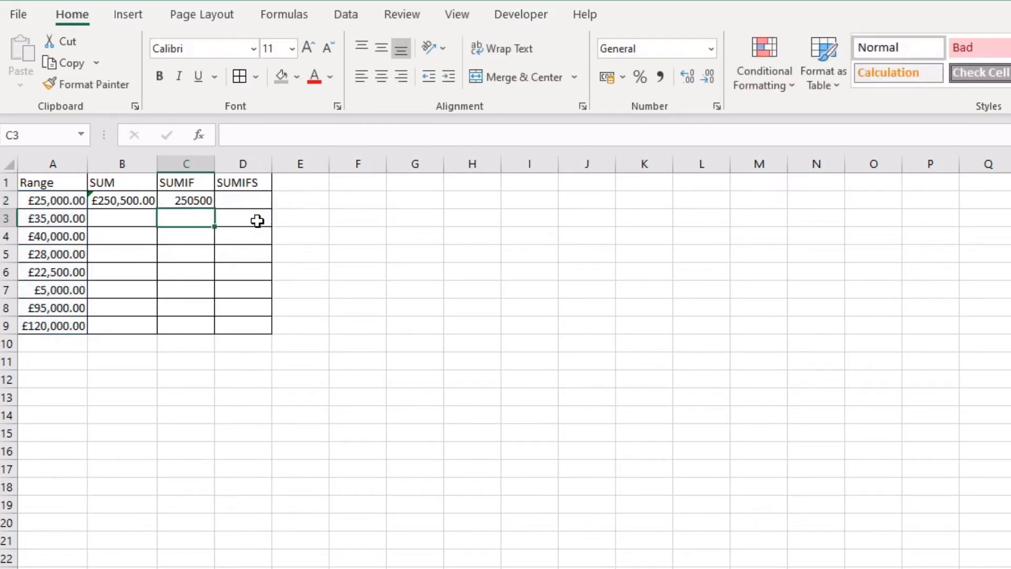
# - Copy the currency formatting from B2 to C2 and auto-fit the width of column C
pyautogui.click(200, 203)
pyautogui.click(132, 200)
pyautogui.click(89, 84)
pyautogui.click(192, 201)
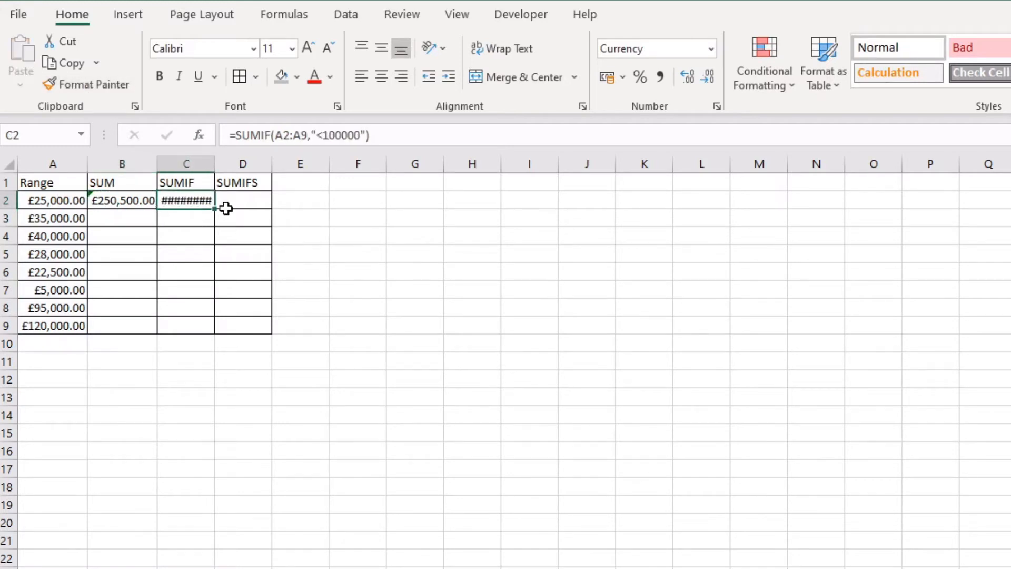
pyautogui.doubleClick(214, 165)
pyautogui.click(182, 254)
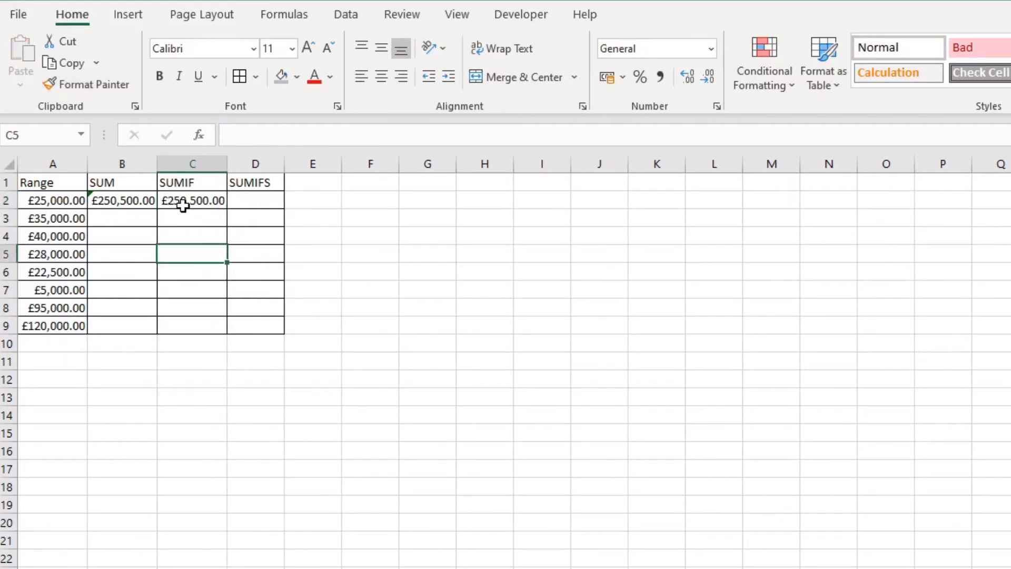
pyautogui.click(183, 206)
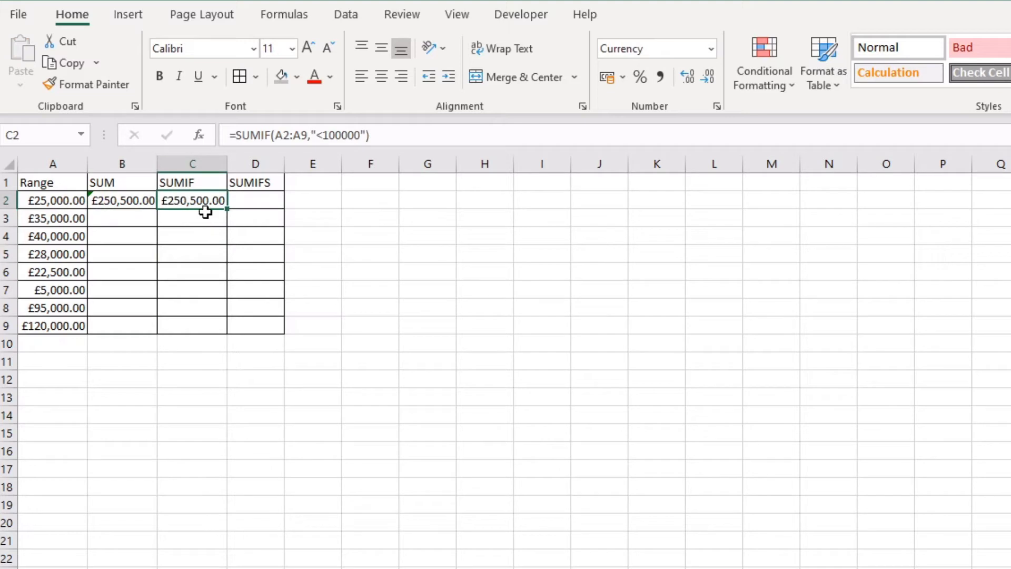
# - Select A2:A8 to check its total against the SUMIF result in C2
pyautogui.moveTo(70, 307); pyautogui.dragTo(48, 202)
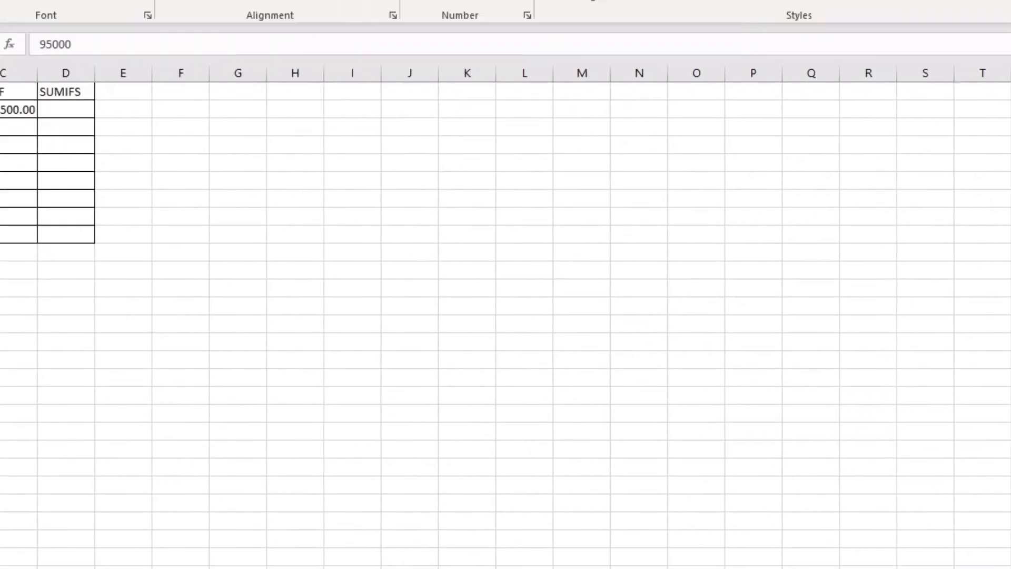
pyautogui.click(115, 219)
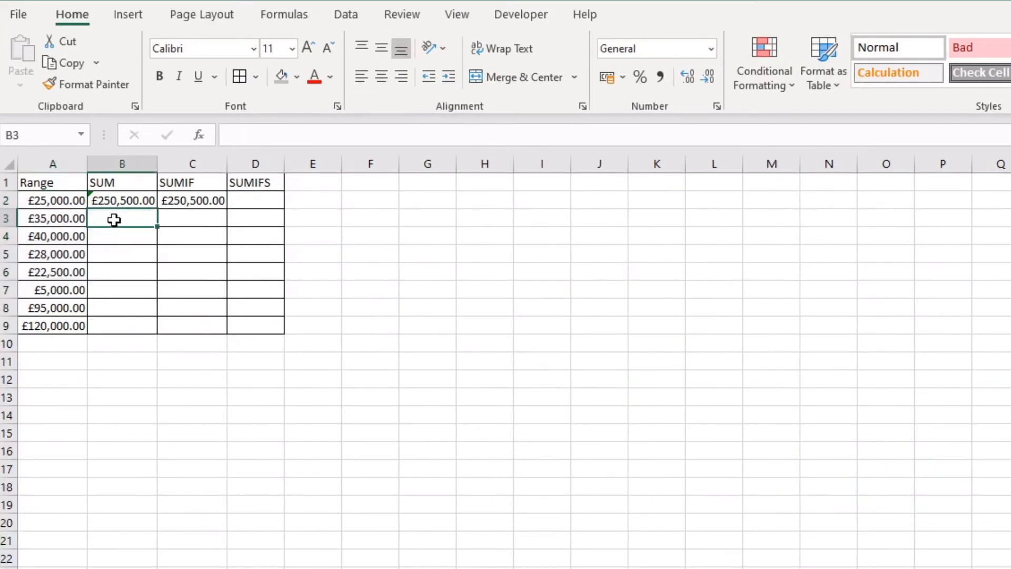
pyautogui.click(201, 202)
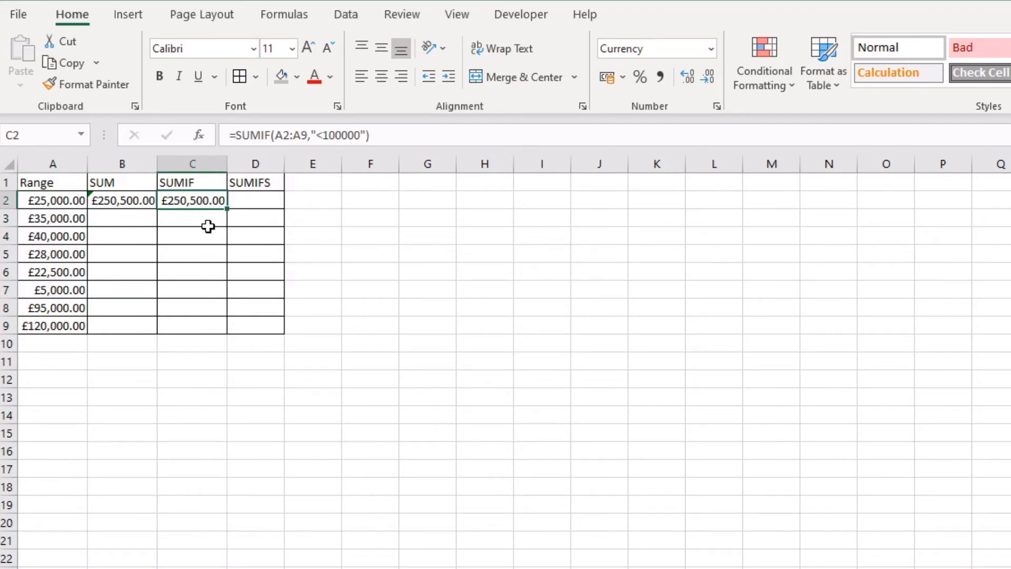
# - Begin a SUMIFS formula in D2 with A2:A9 as the sum range and A2:A9 with ">25000" as the first criterion
pyautogui.click(252, 206)
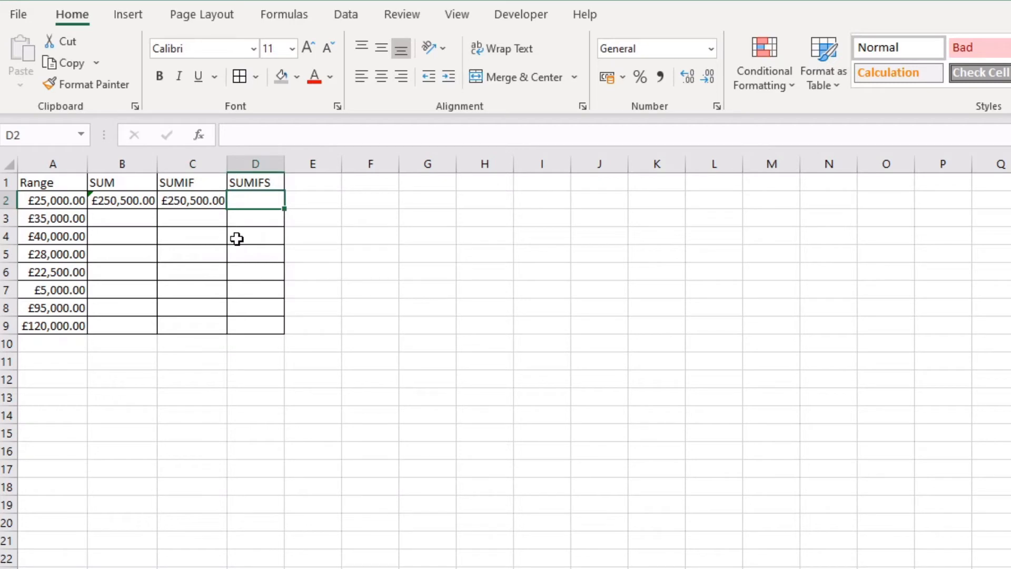
pyautogui.write('=')
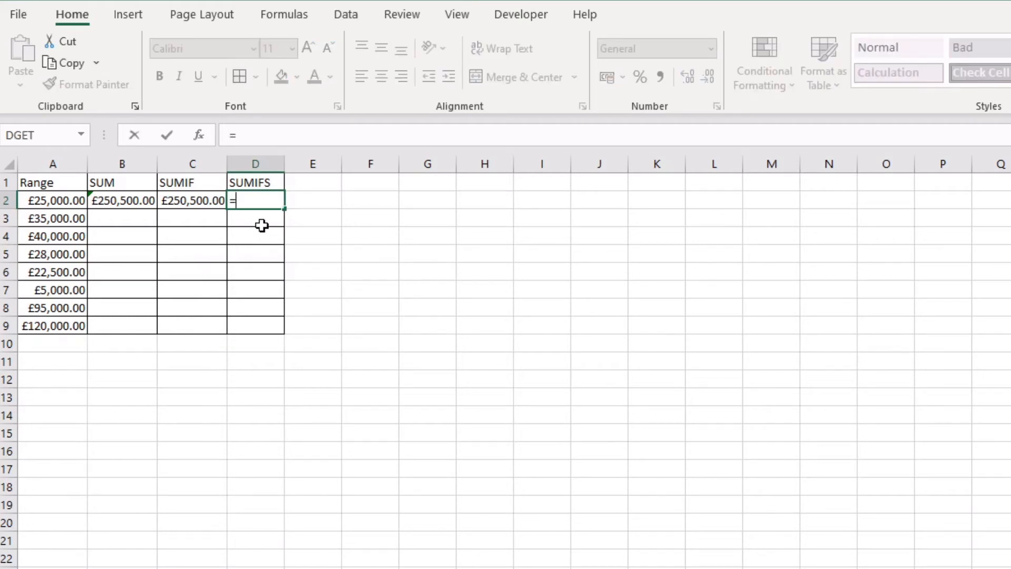
pyautogui.write('sumifs')
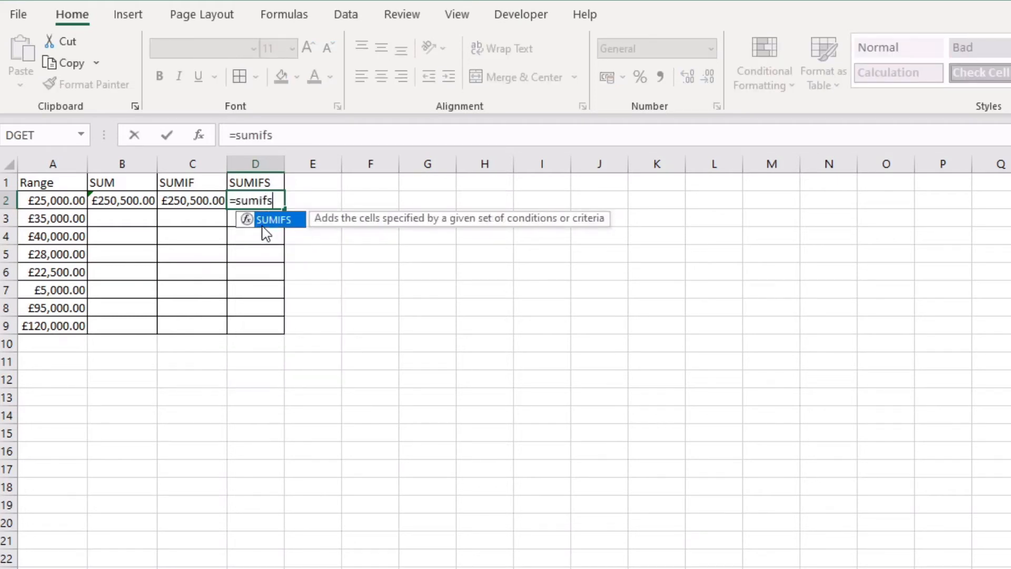
pyautogui.write('(')
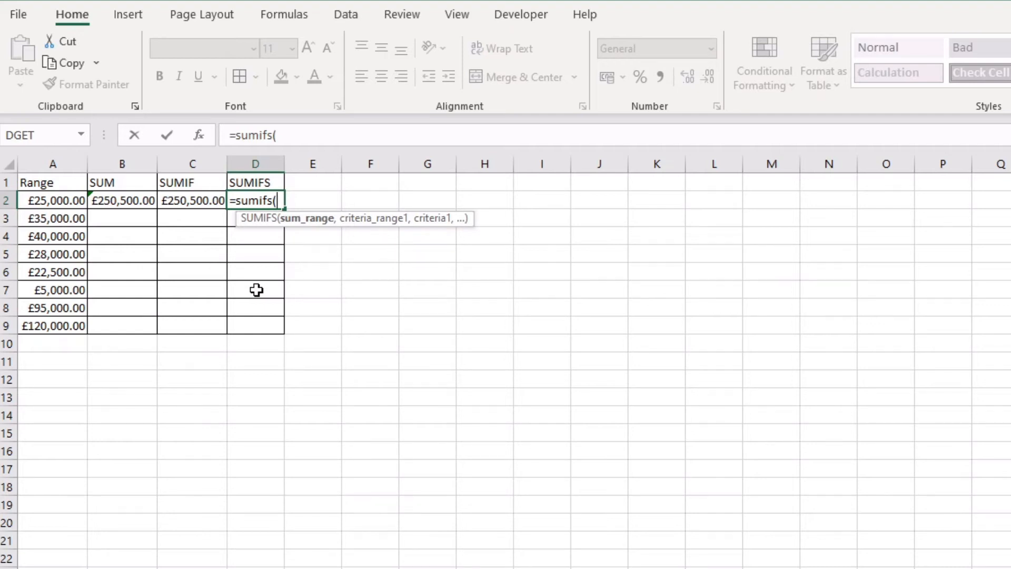
pyautogui.moveTo(55, 199); pyautogui.dragTo(55, 325)
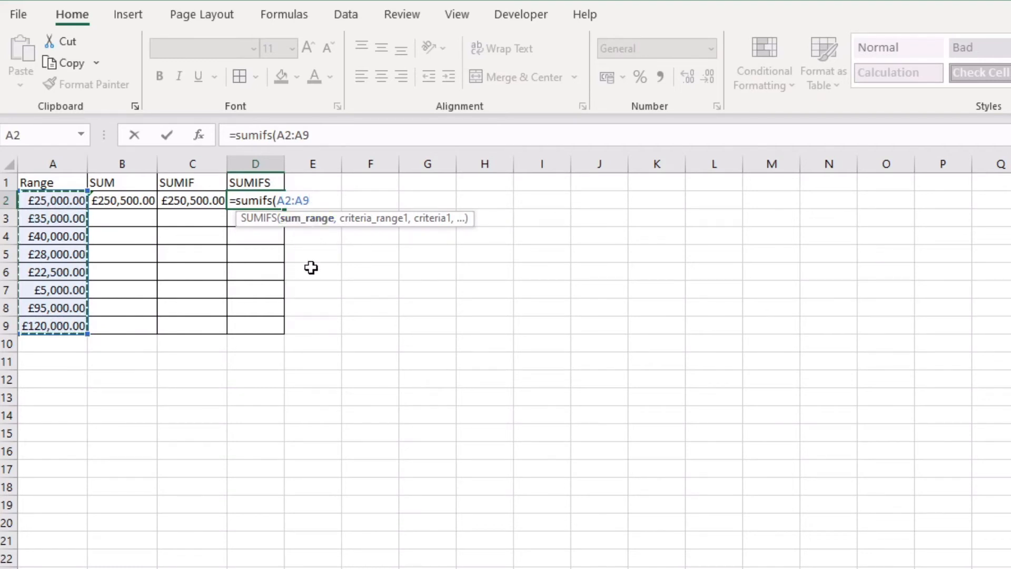
pyautogui.write(',')
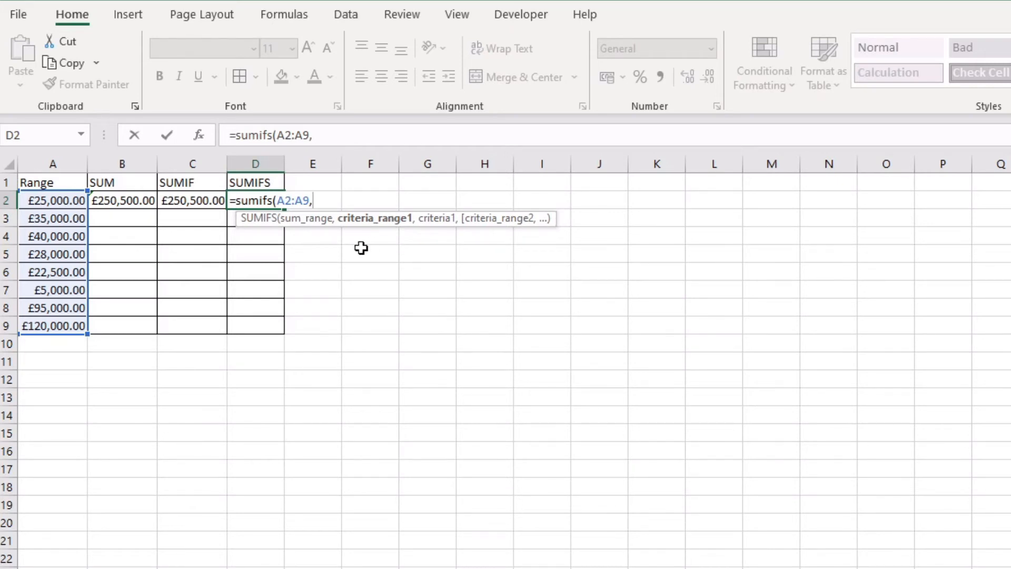
pyautogui.moveTo(53, 205); pyautogui.dragTo(45, 325)
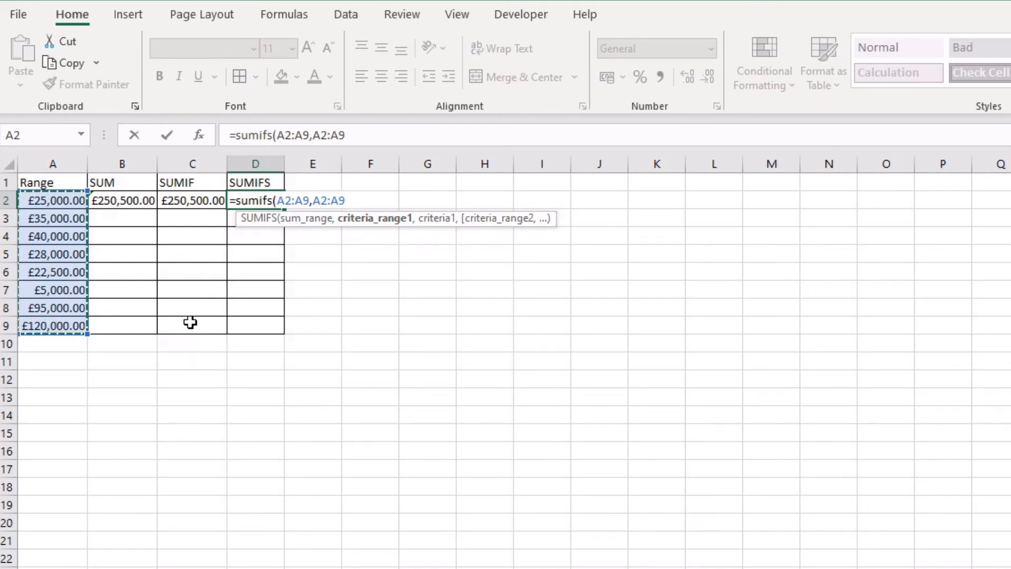
pyautogui.write(',')
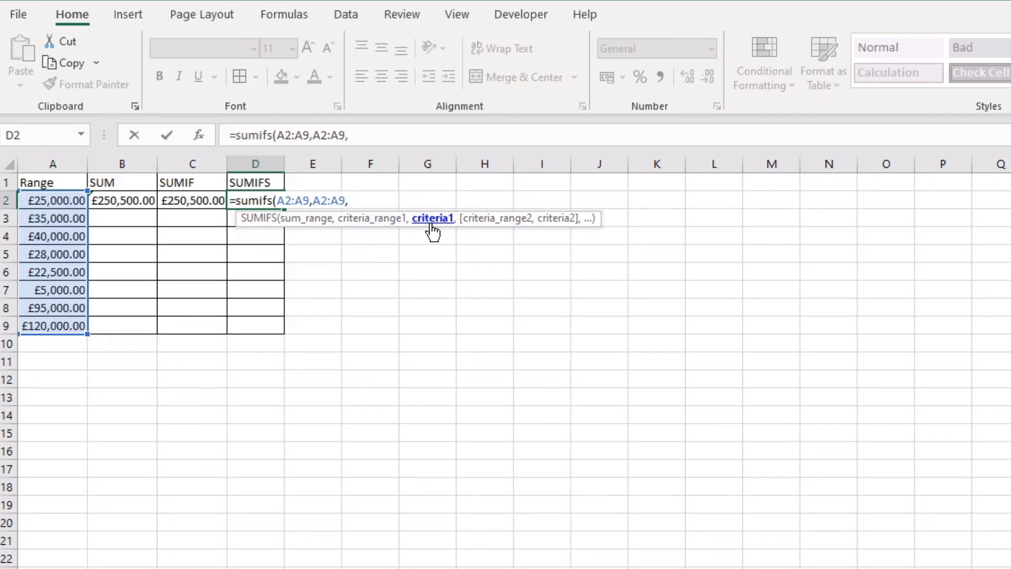
pyautogui.write('>')
pyautogui.press('BackSpace')
pyautogui.write('">25000')
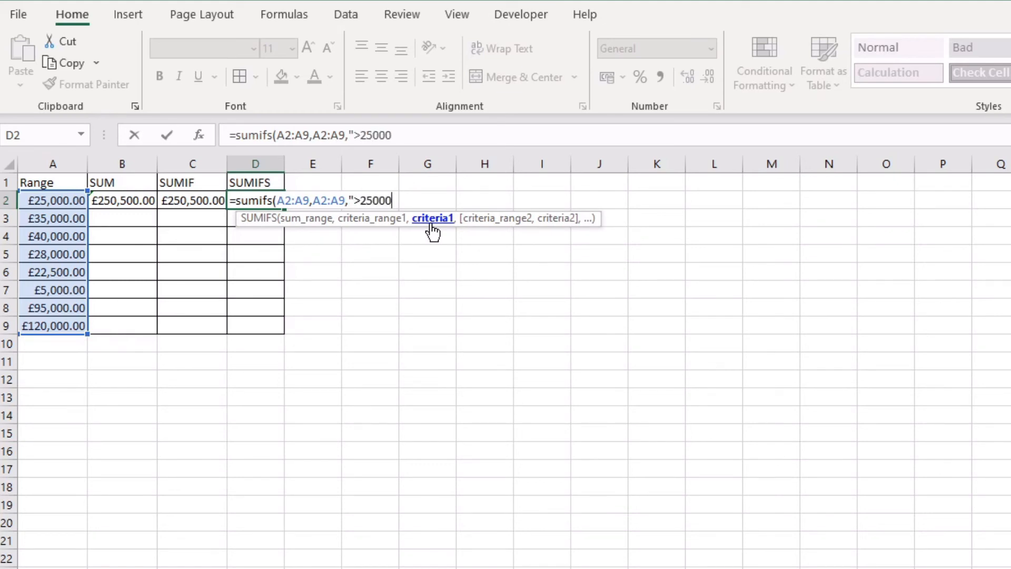
pyautogui.write('",')
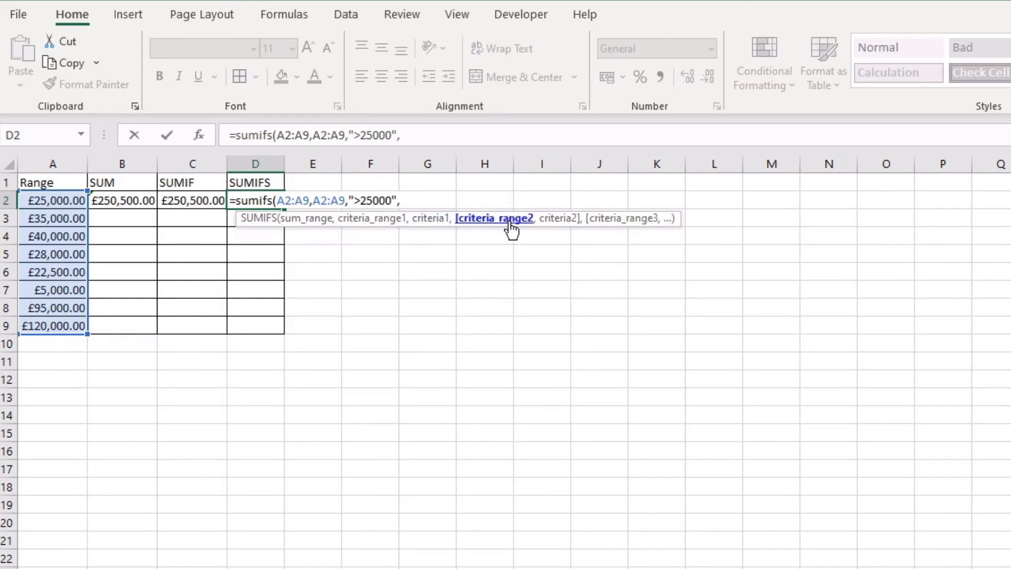
# - Complete the SUMIFS formula in D2 with a second criteria range A2:A9 and the criterion "<100000"
pyautogui.moveTo(38, 200); pyautogui.dragTo(50, 324)
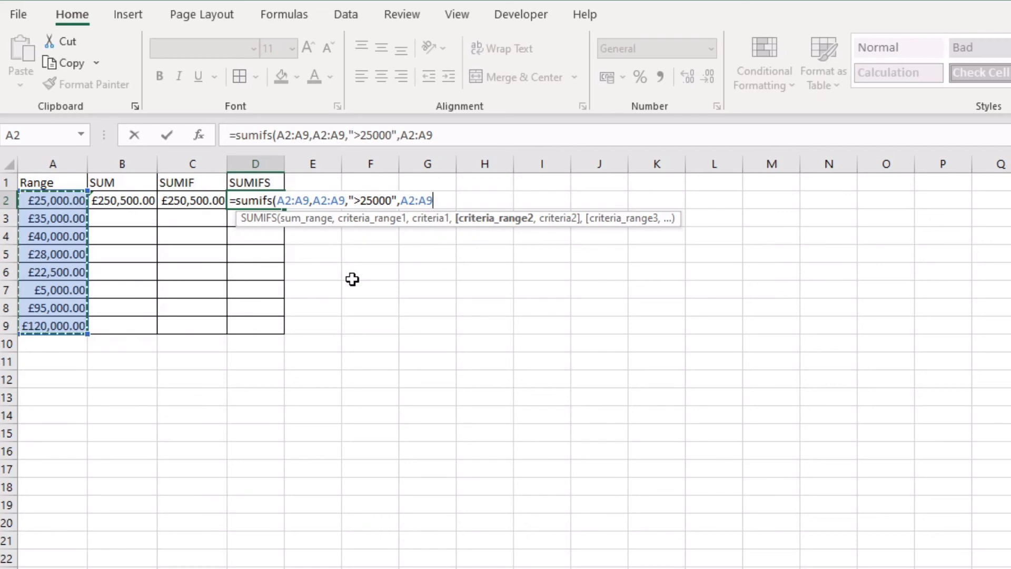
pyautogui.write(',')
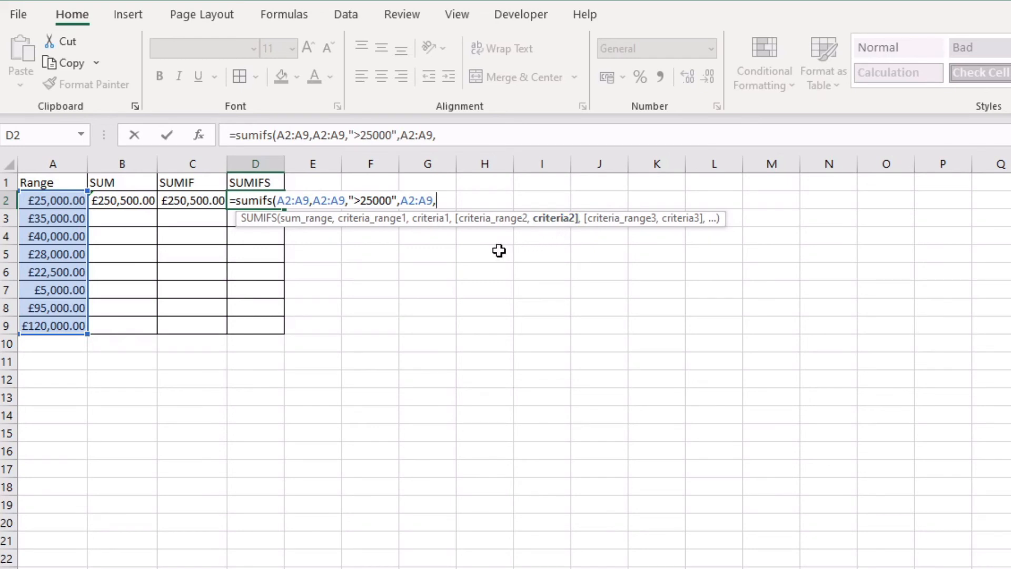
pyautogui.write('"<100000"')
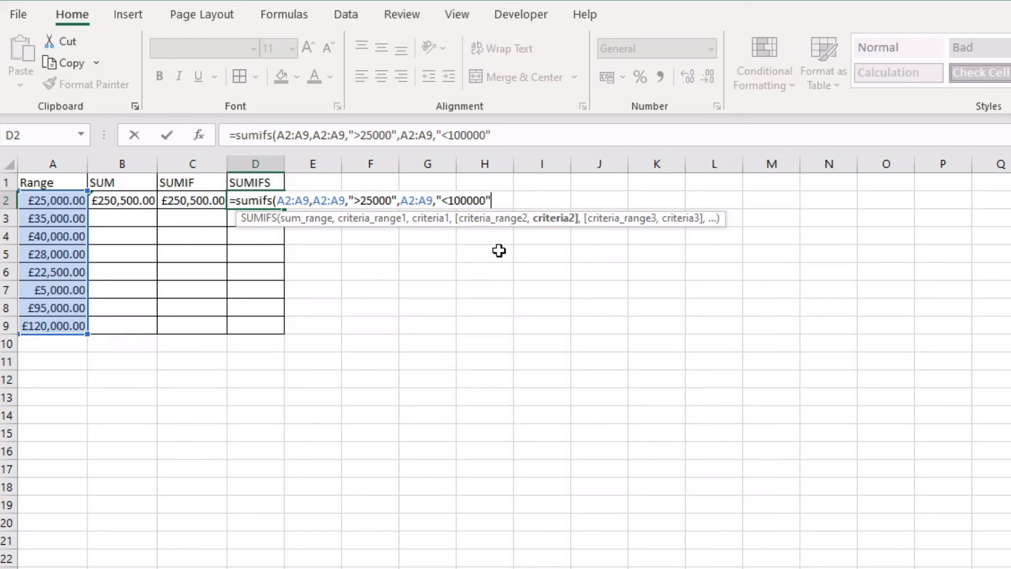
pyautogui.write(')')
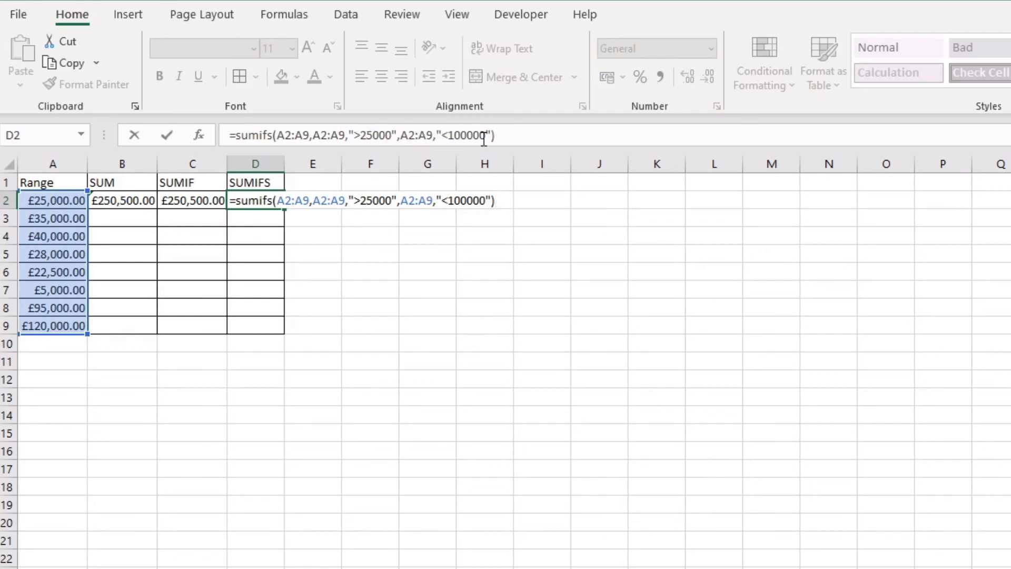
pyautogui.press('Return')
# - Copy the currency formatting from C2 to D2 and auto-fit the width of column D
pyautogui.click(216, 199)
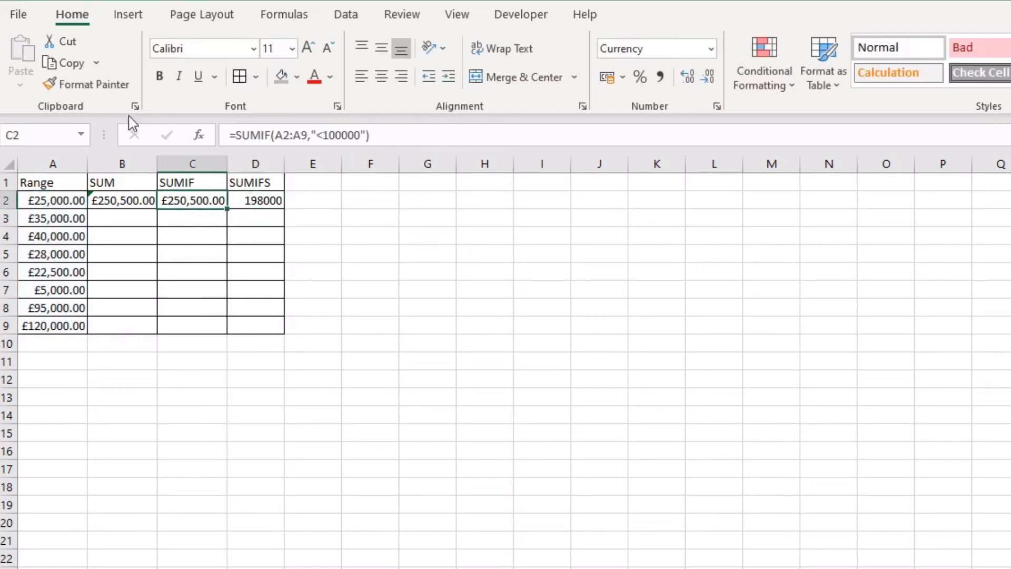
pyautogui.click(100, 85)
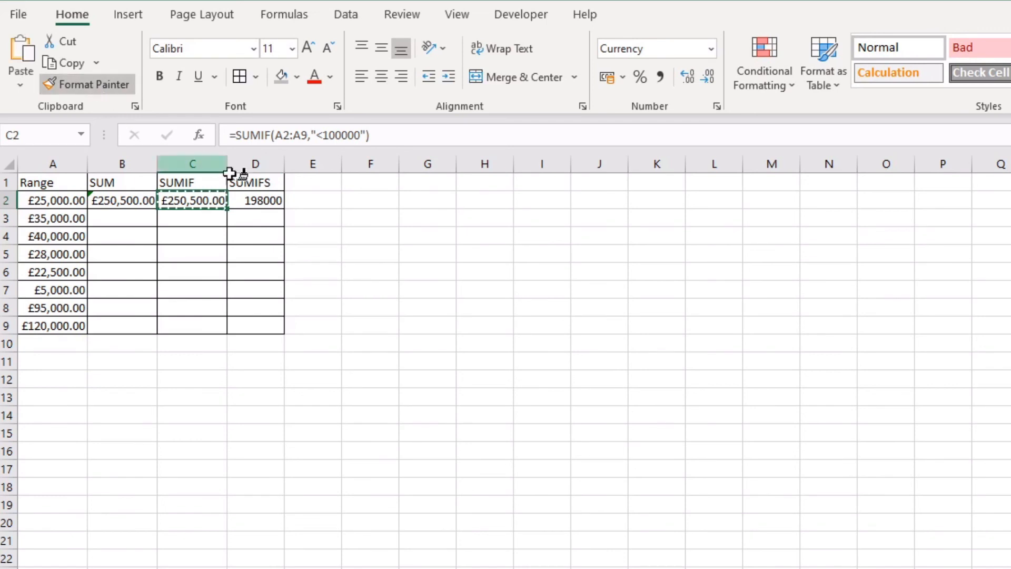
pyautogui.click(255, 200)
pyautogui.doubleClick(286, 160)
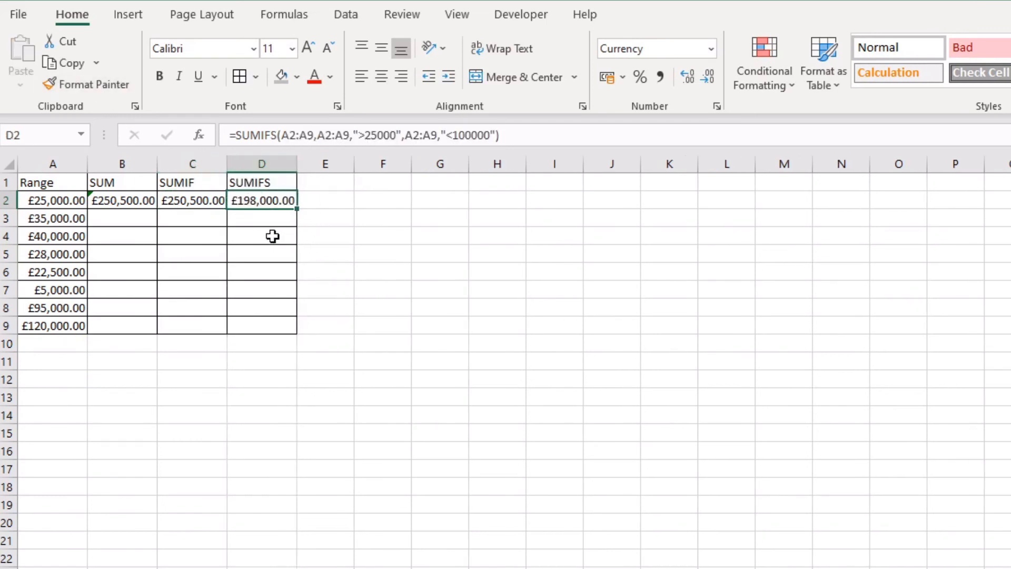
pyautogui.click(257, 216)
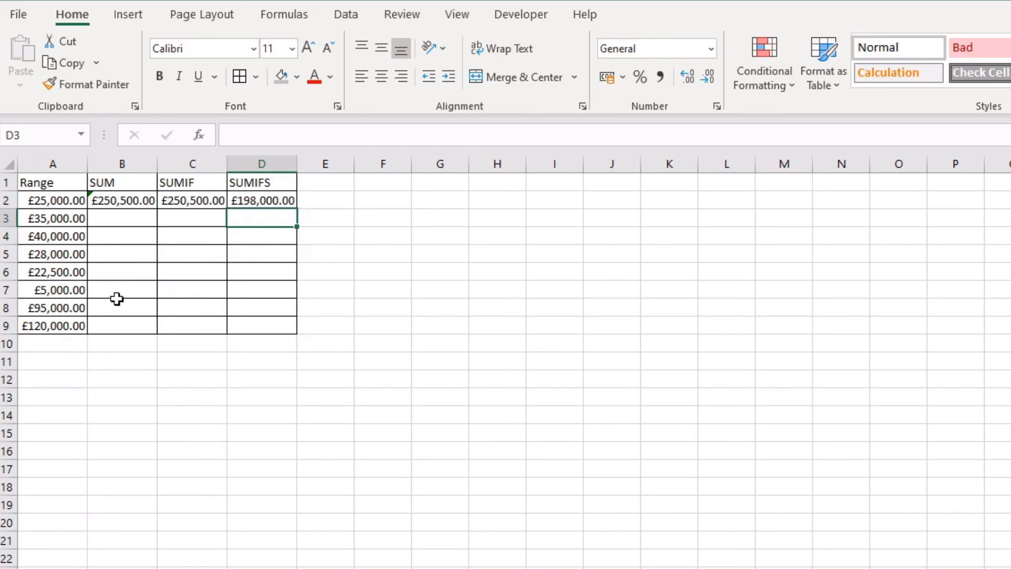
# - Select the values between 25000 and 100000, A3:A5 and A8, to check their total against the SUMIFS result in D2
pyautogui.click(49, 204)
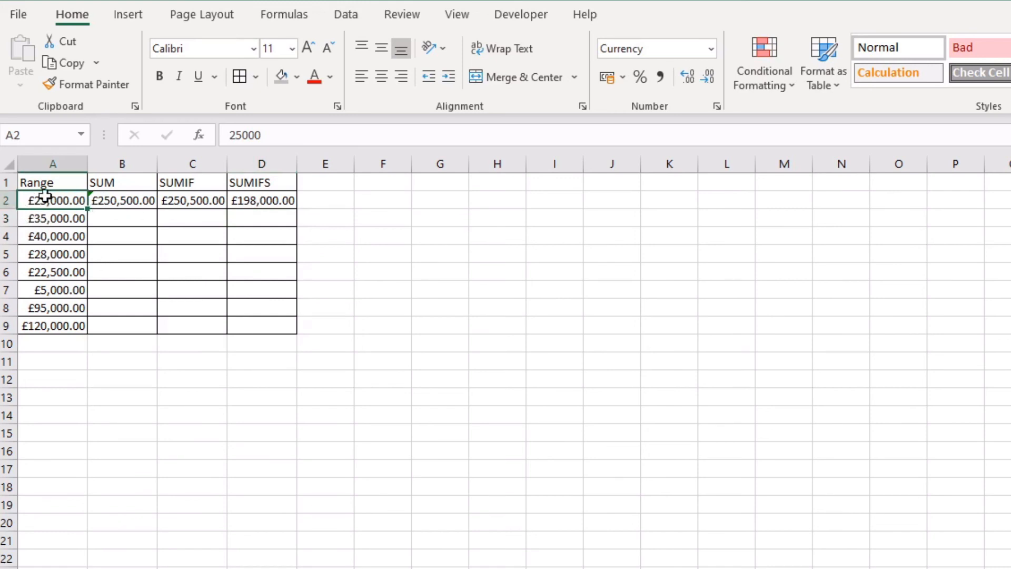
pyautogui.click(35, 326)
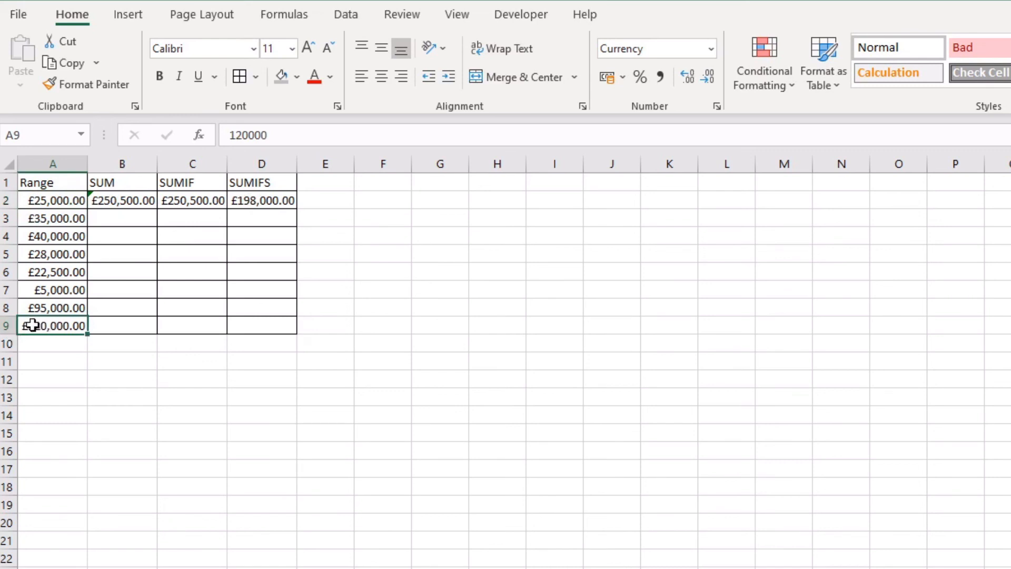
pyautogui.moveTo(58, 310); pyautogui.dragTo(58, 219)
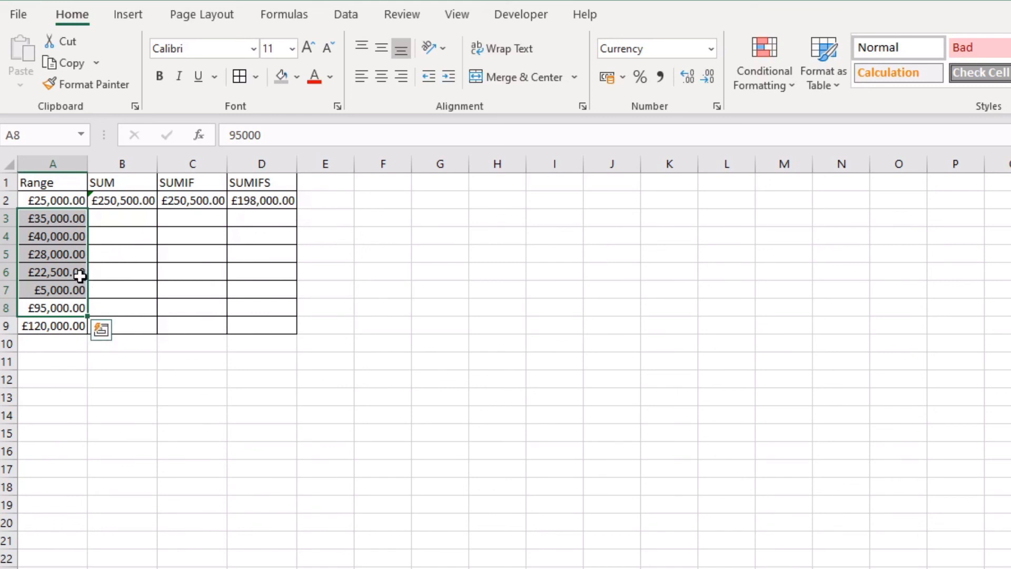
pyautogui.click(51, 310)
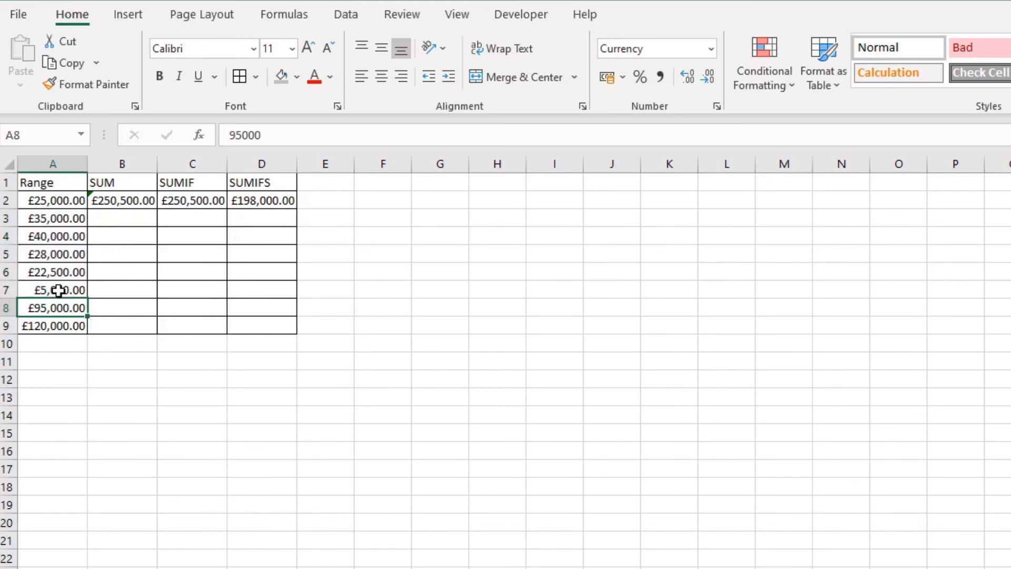
pyautogui.moveTo(59, 290); pyautogui.dragTo(57, 219)
pyautogui.click(55, 308)
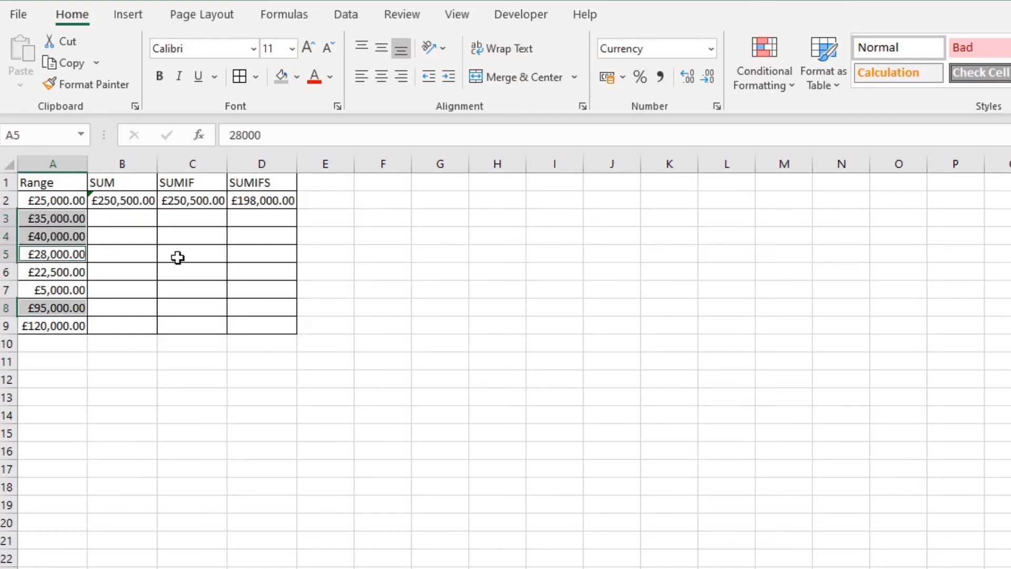